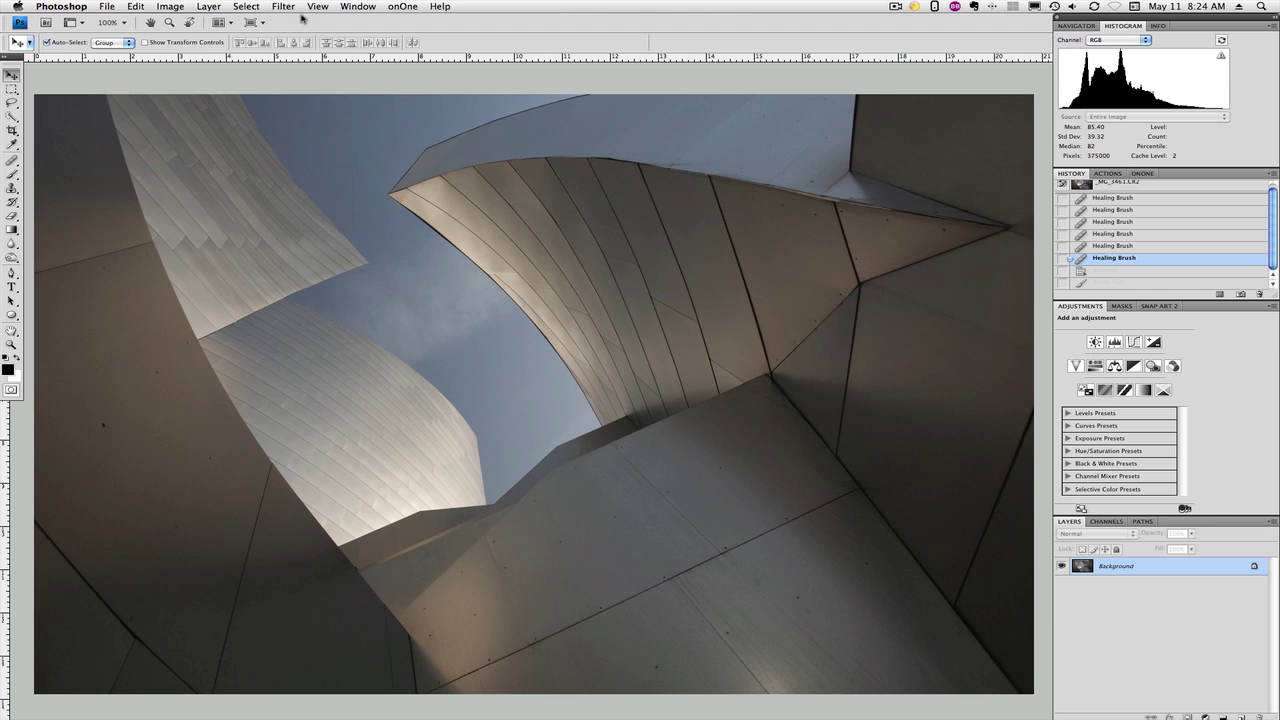
Launch Viveza 2 on the photo from Filter > Nik Software and pick Add Control Point.
click(275, 8)
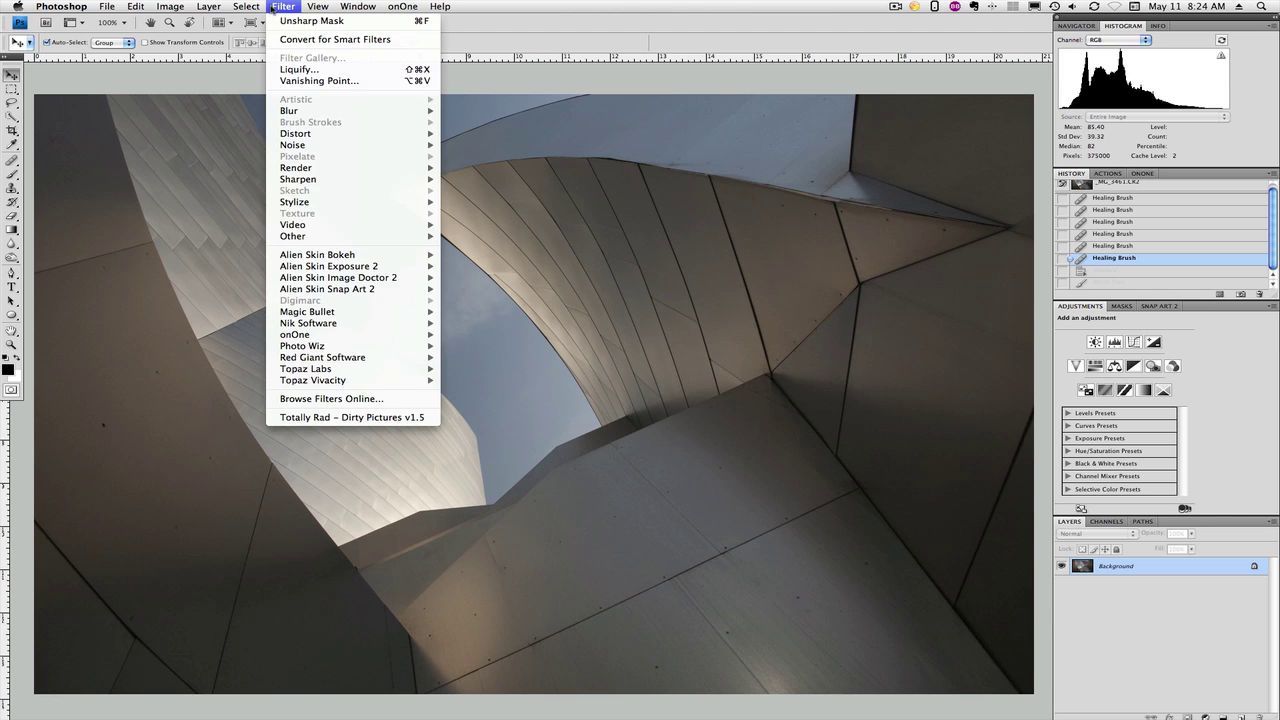
mouse_move(308, 330)
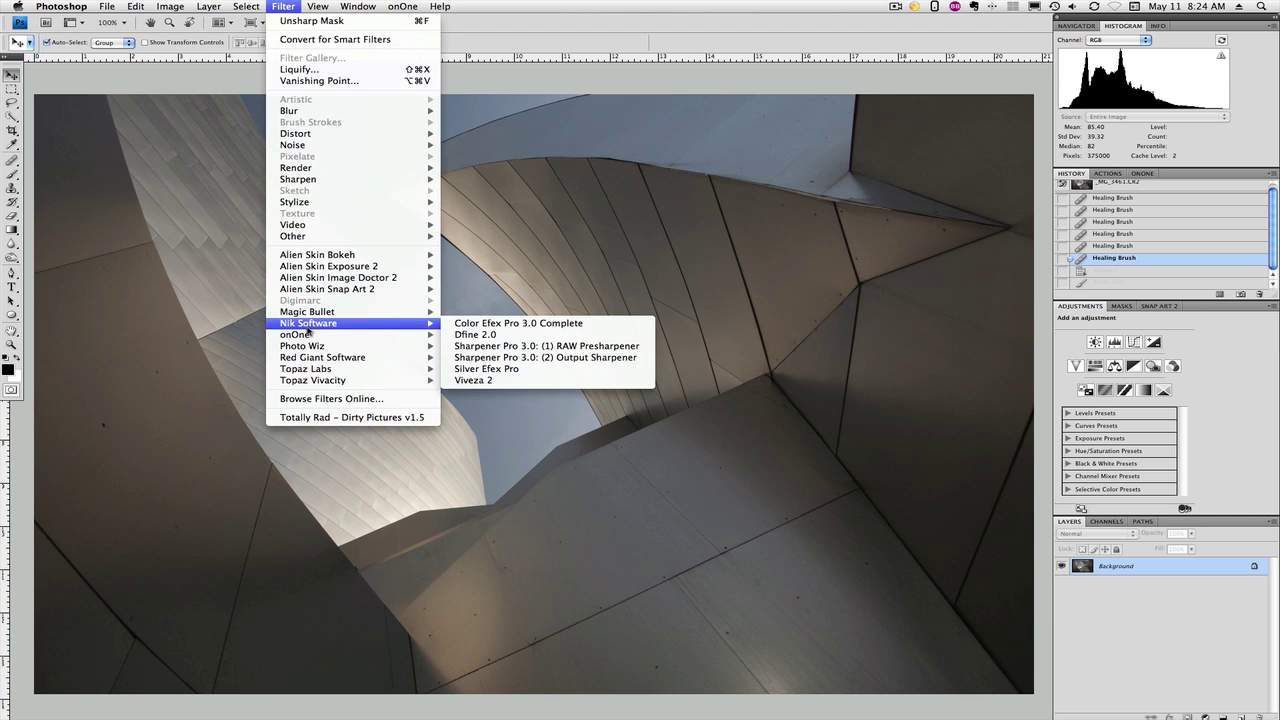
click(476, 380)
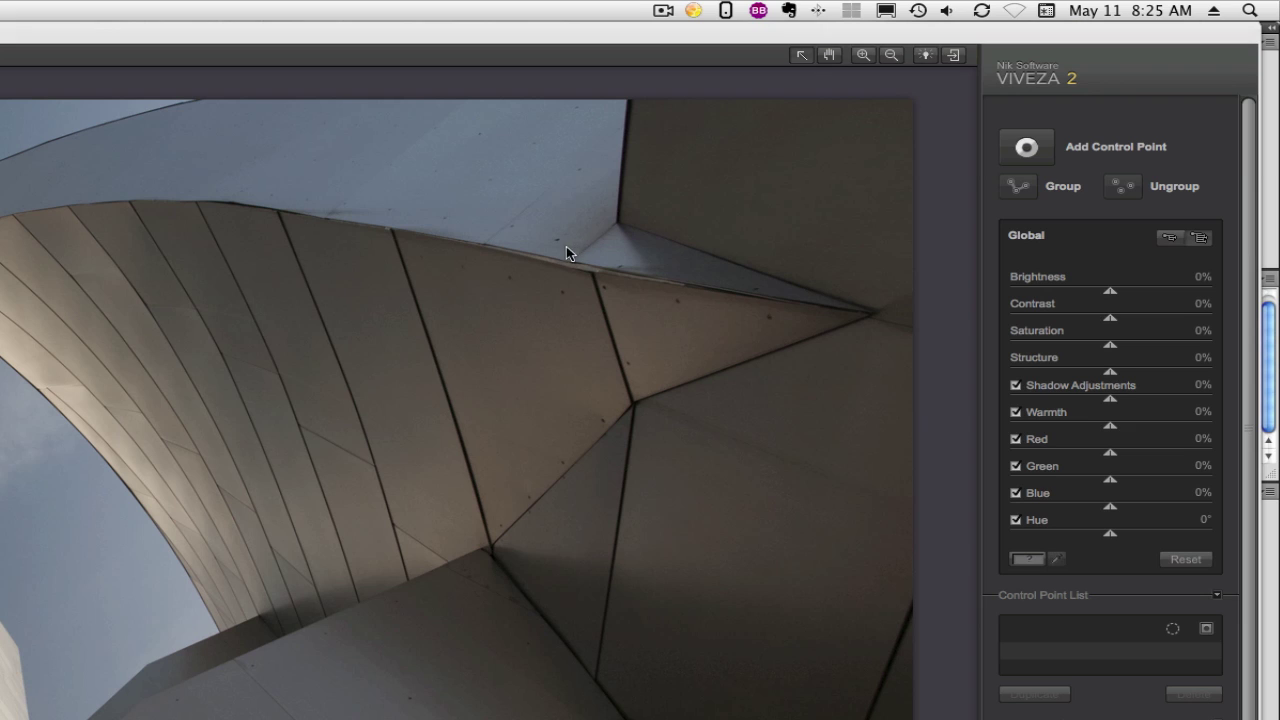
click(1027, 143)
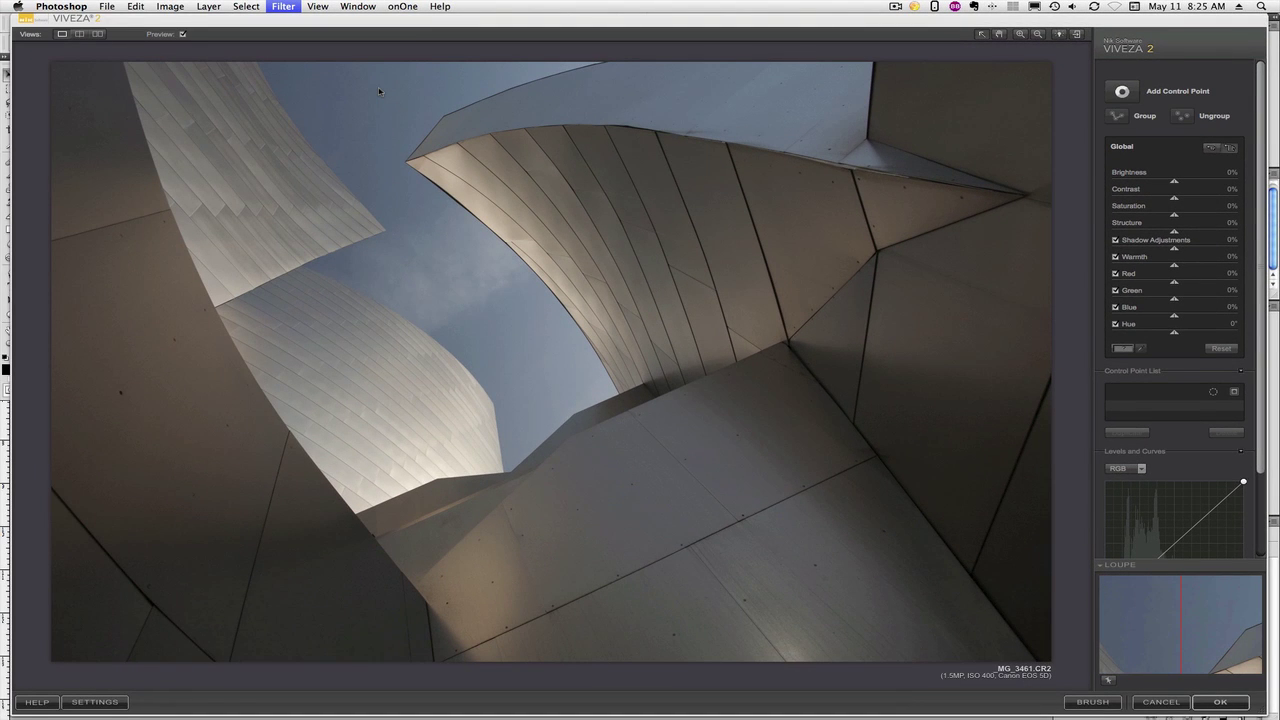
Place Control Point 1 in the upper-left sky and size its influence to 17%.
click(1122, 93)
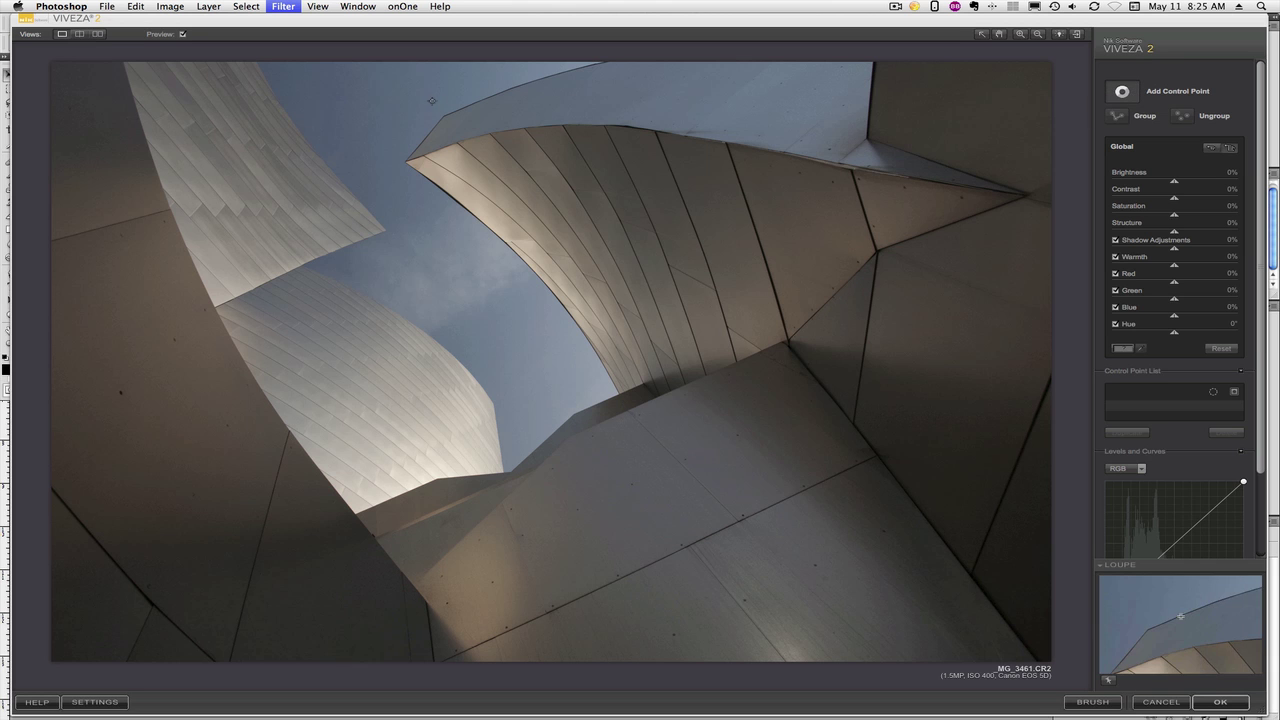
click(387, 109)
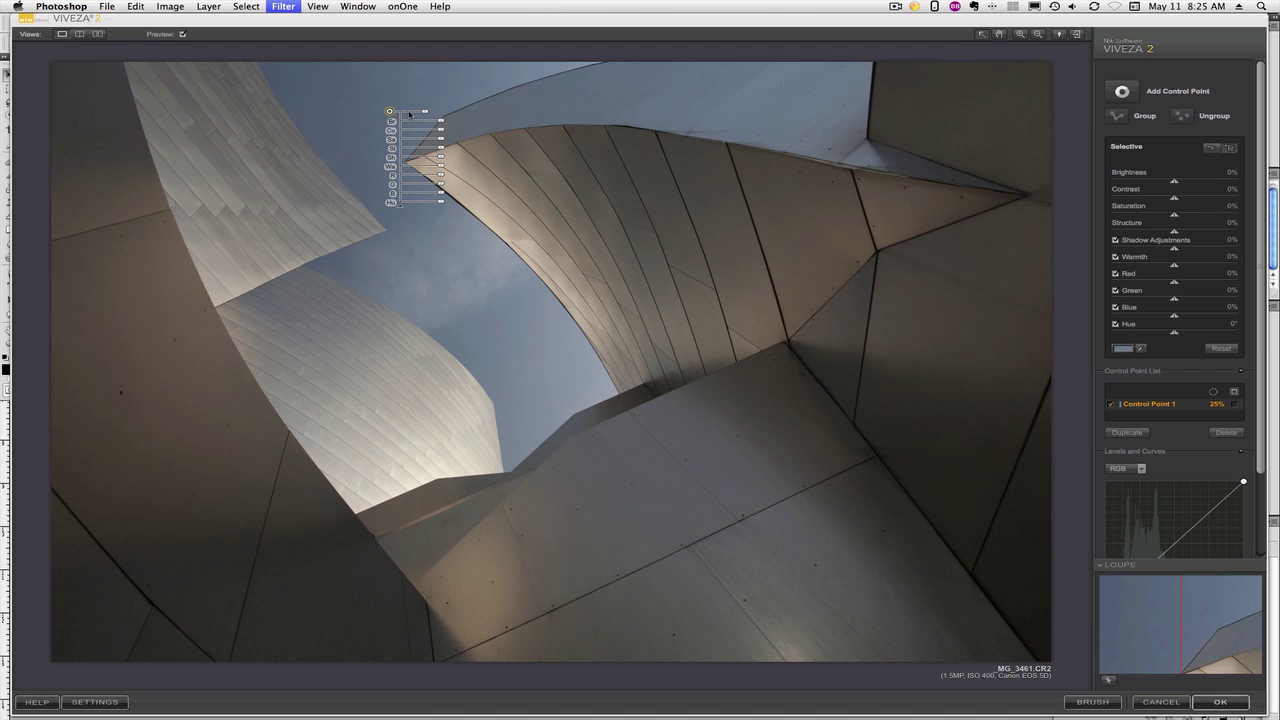
drag(423, 114, 377, 110)
mouse_move(390, 112)
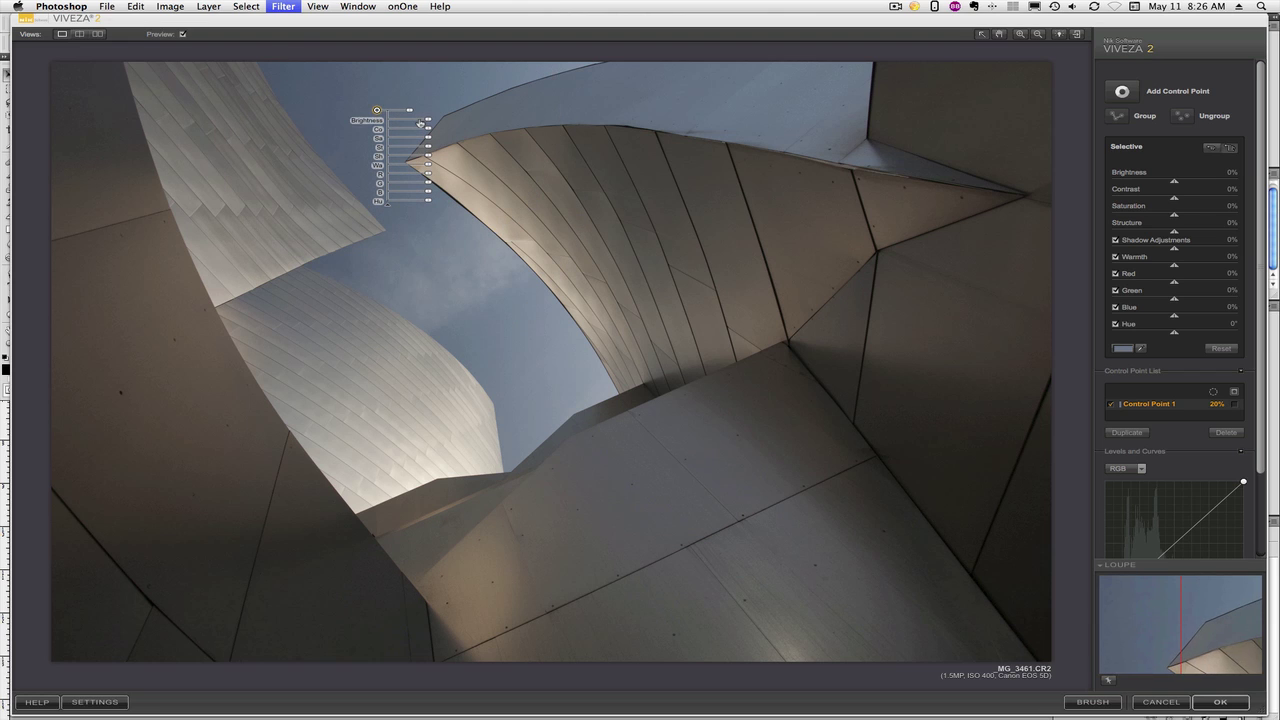
drag(410, 113, 408, 113)
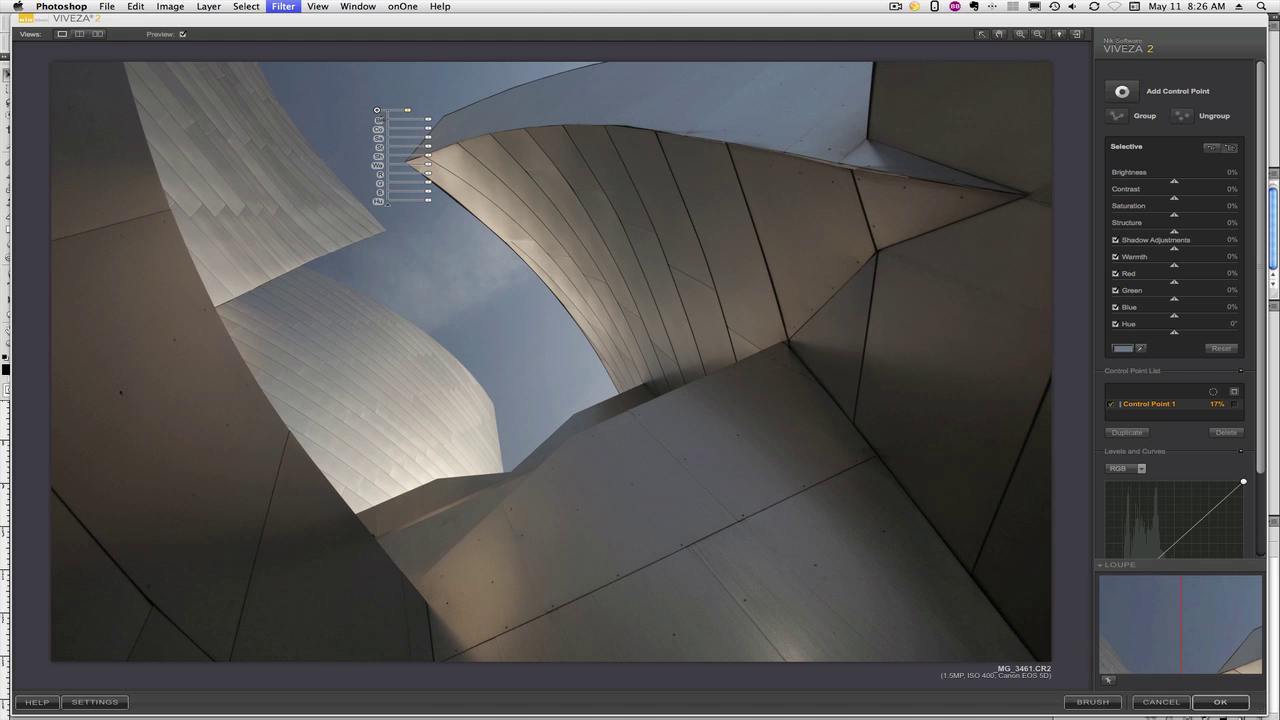
click(1122, 91)
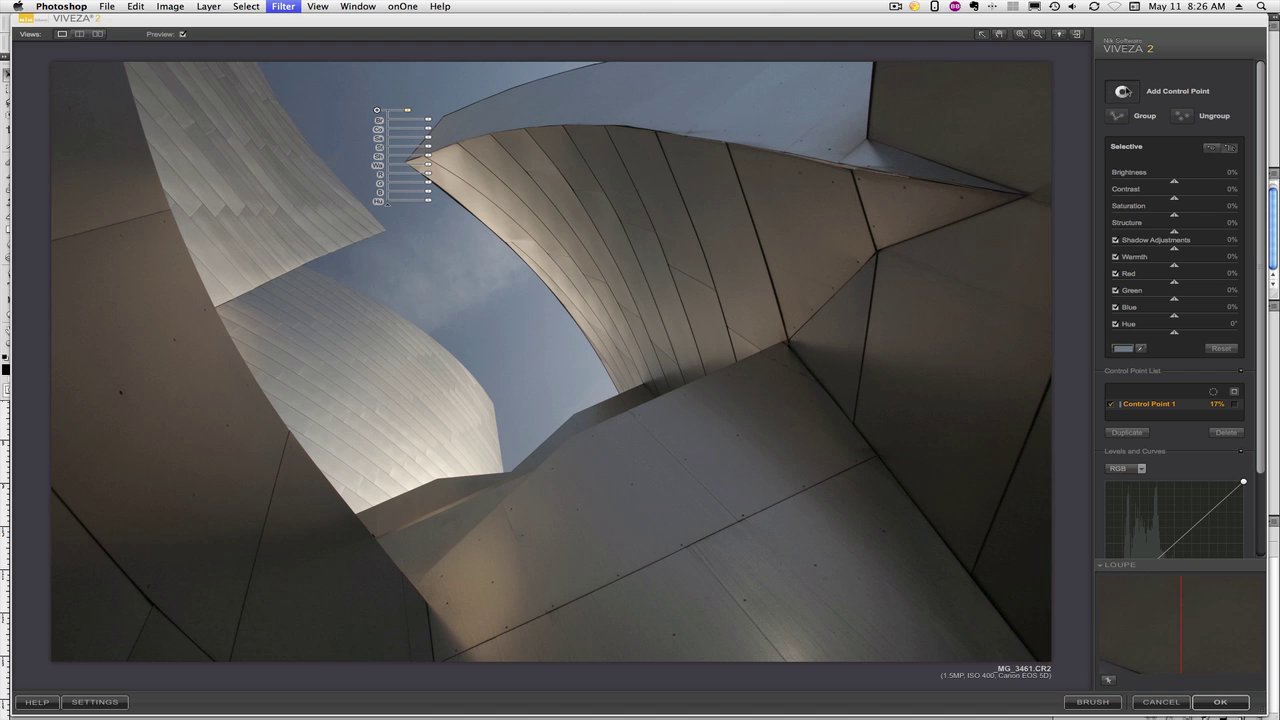
Add sky Control Points 2 at 21% and 3 at 25%, then marquee-select all three points.
click(549, 366)
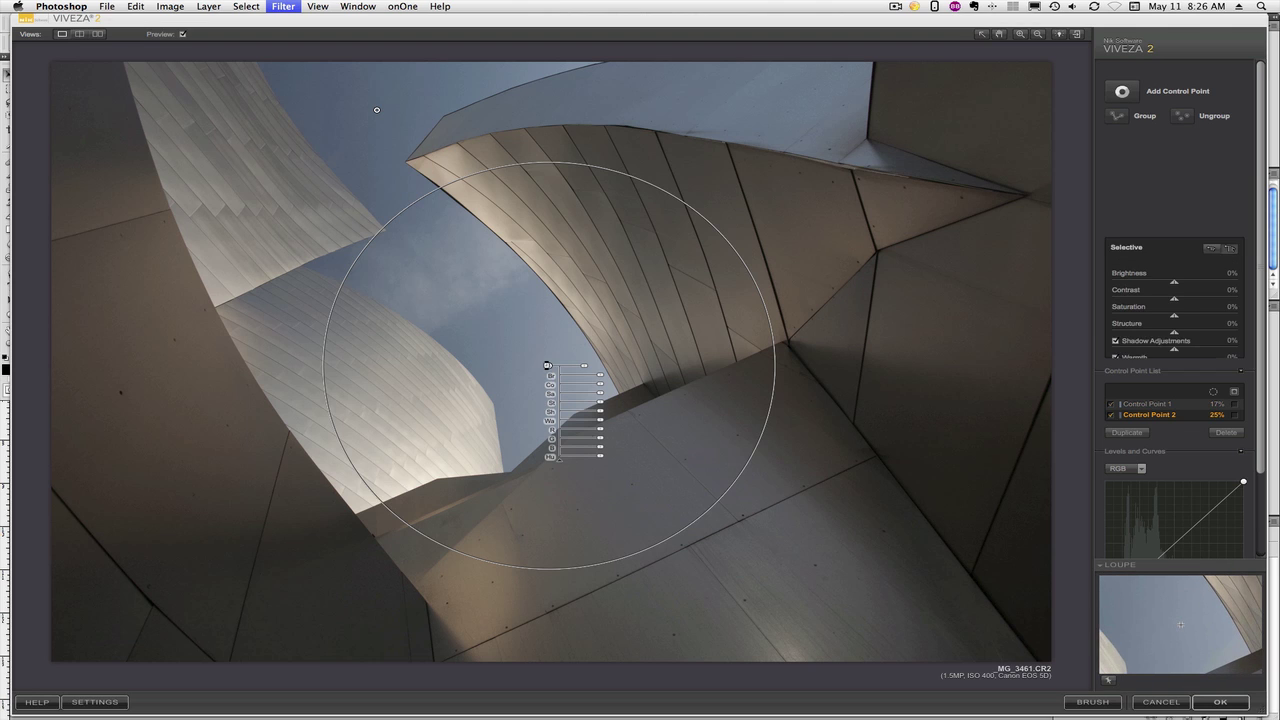
drag(584, 366, 582, 369)
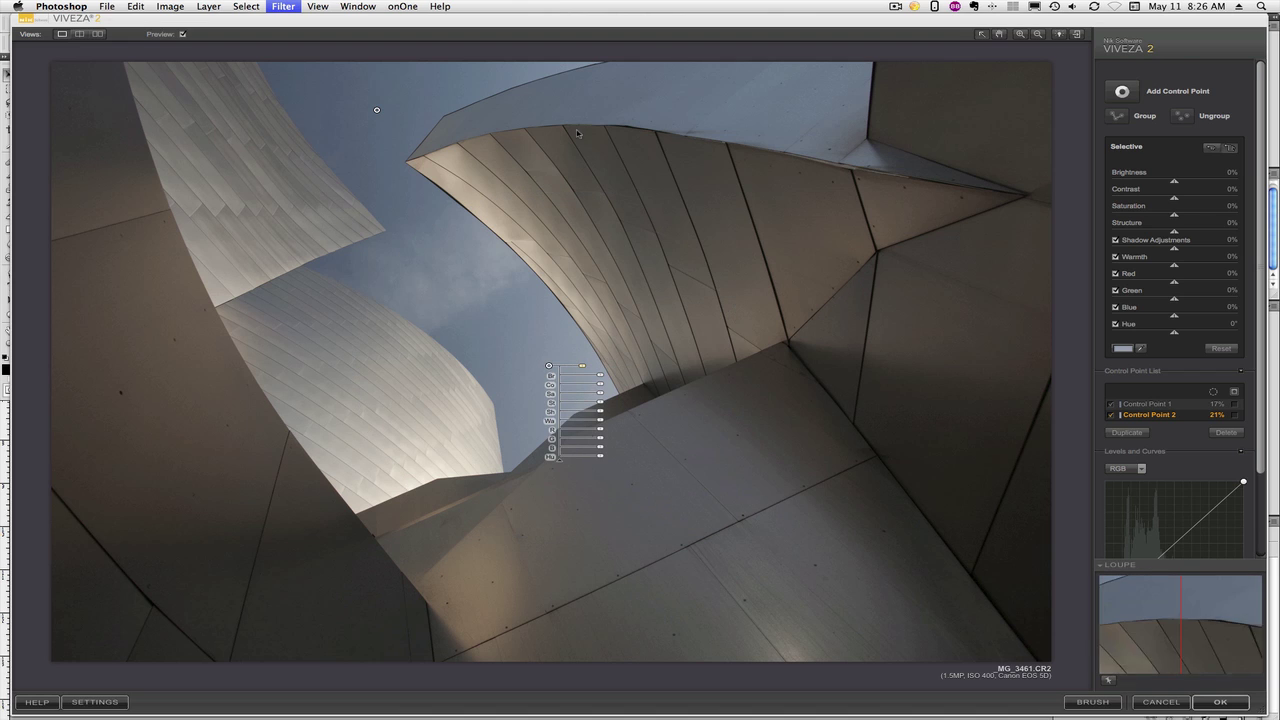
click(1134, 86)
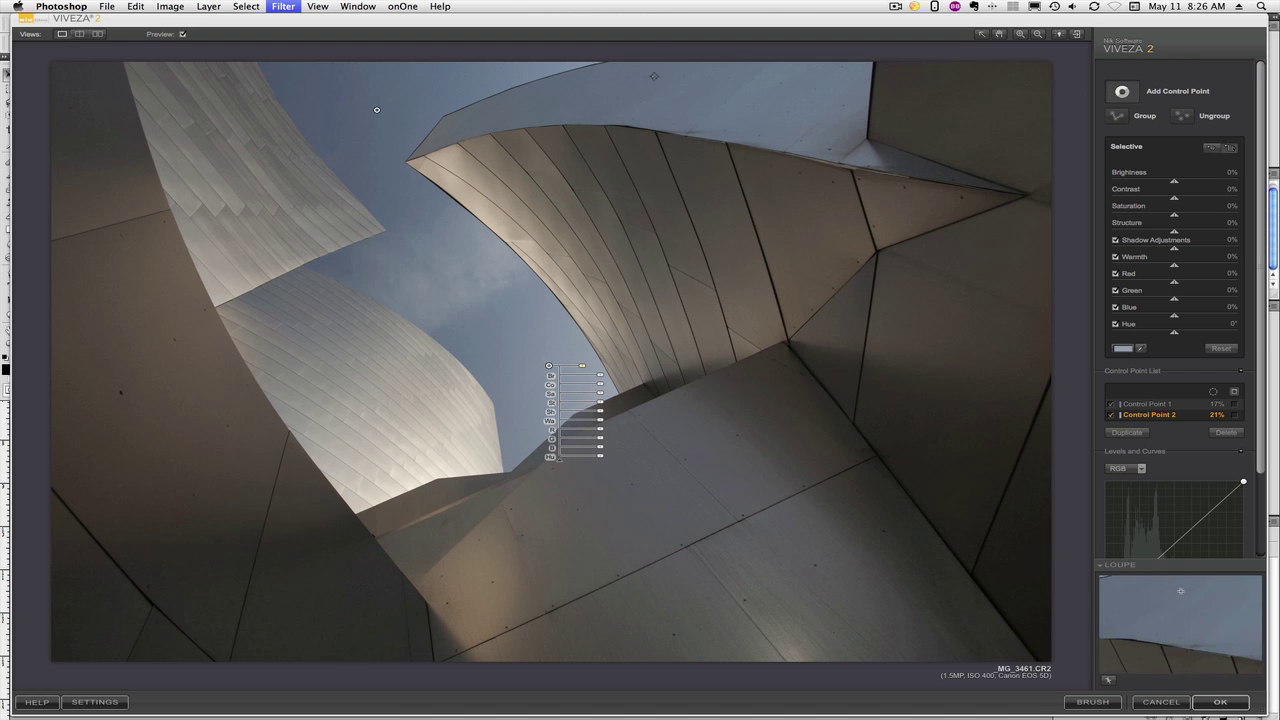
click(514, 75)
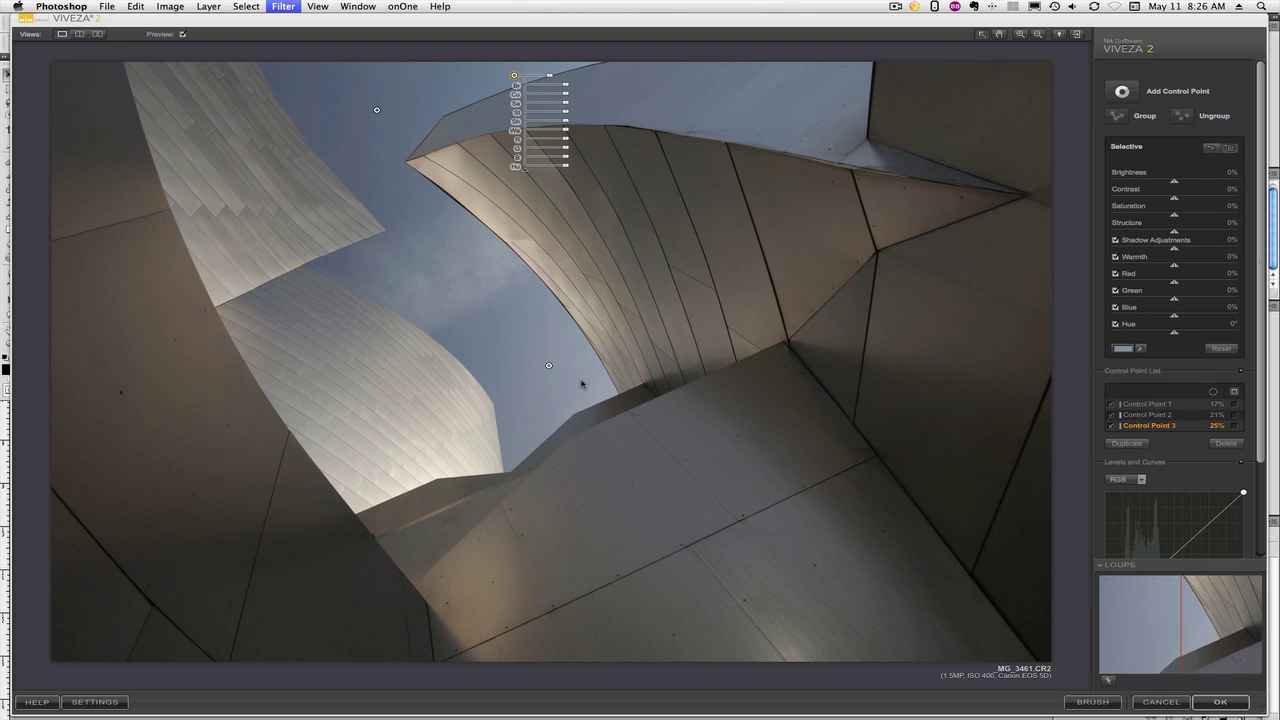
drag(603, 383, 359, 150)
drag(347, 102, 314, 48)
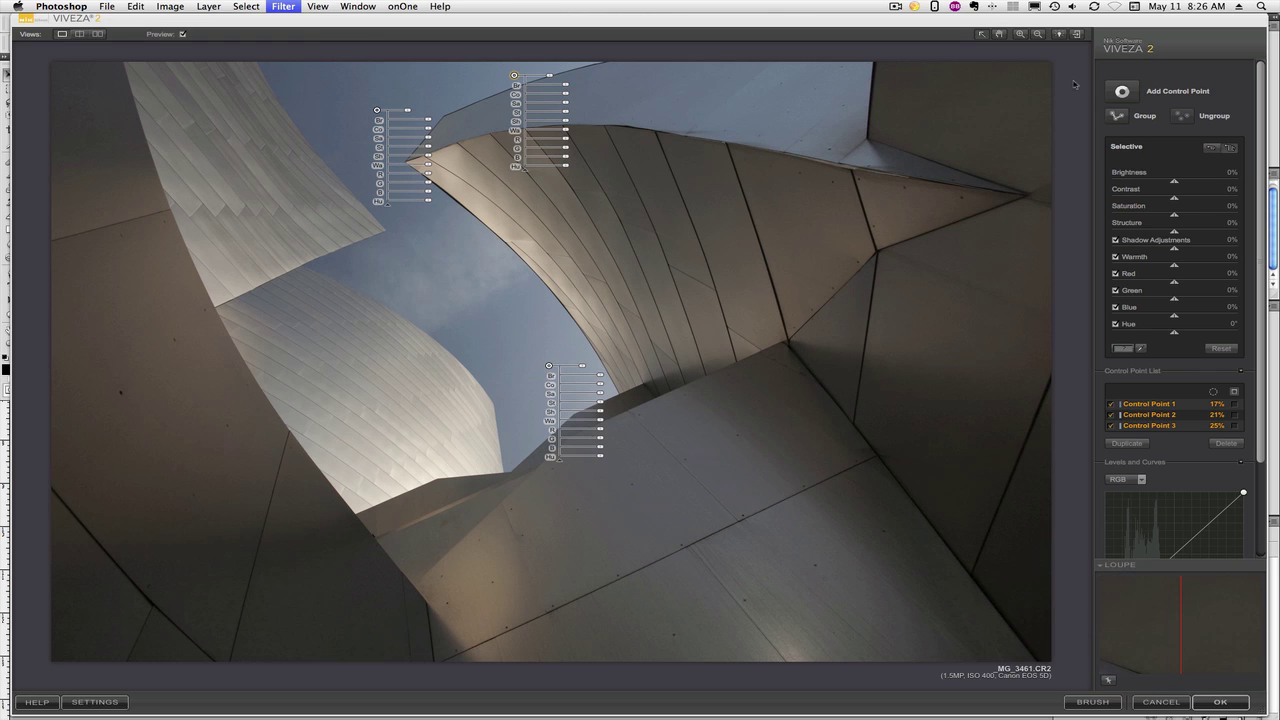
Group the three sky points as Group 1 and set its Brightness to -30%.
click(1121, 117)
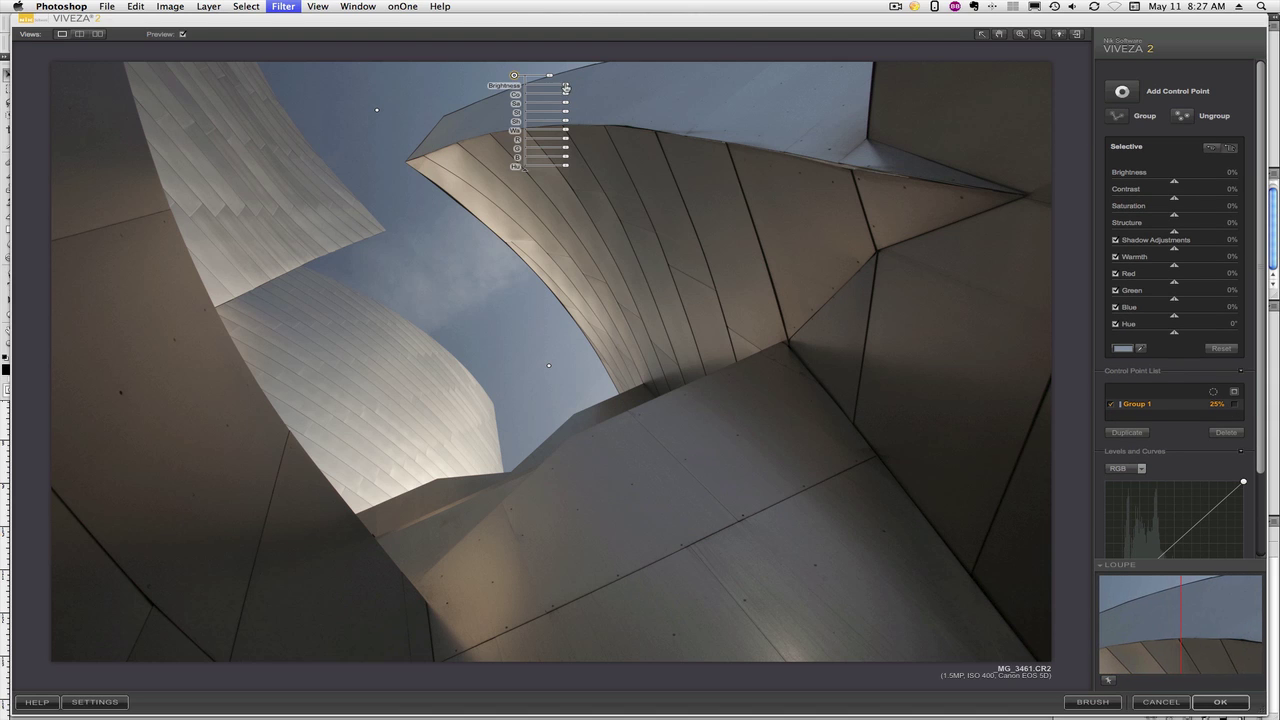
drag(566, 88, 557, 88)
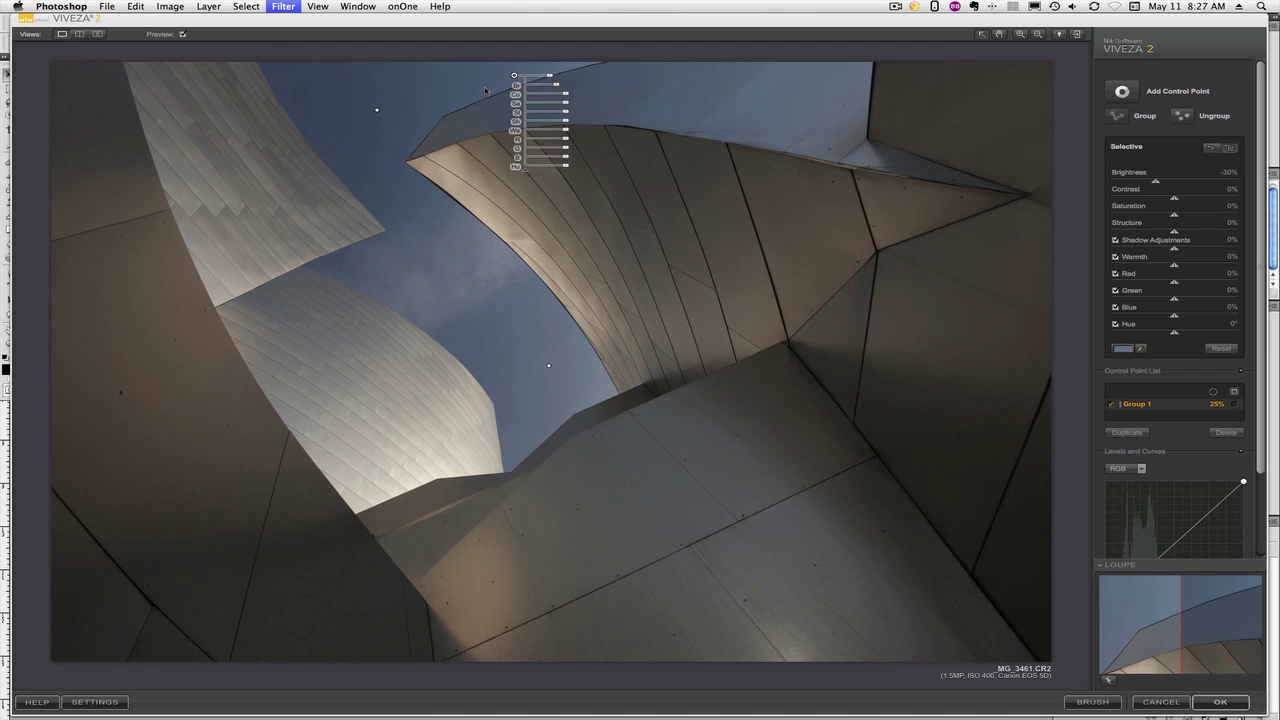
Place Control Points 4 and 5 in the sky above the curved metal panel.
click(1121, 91)
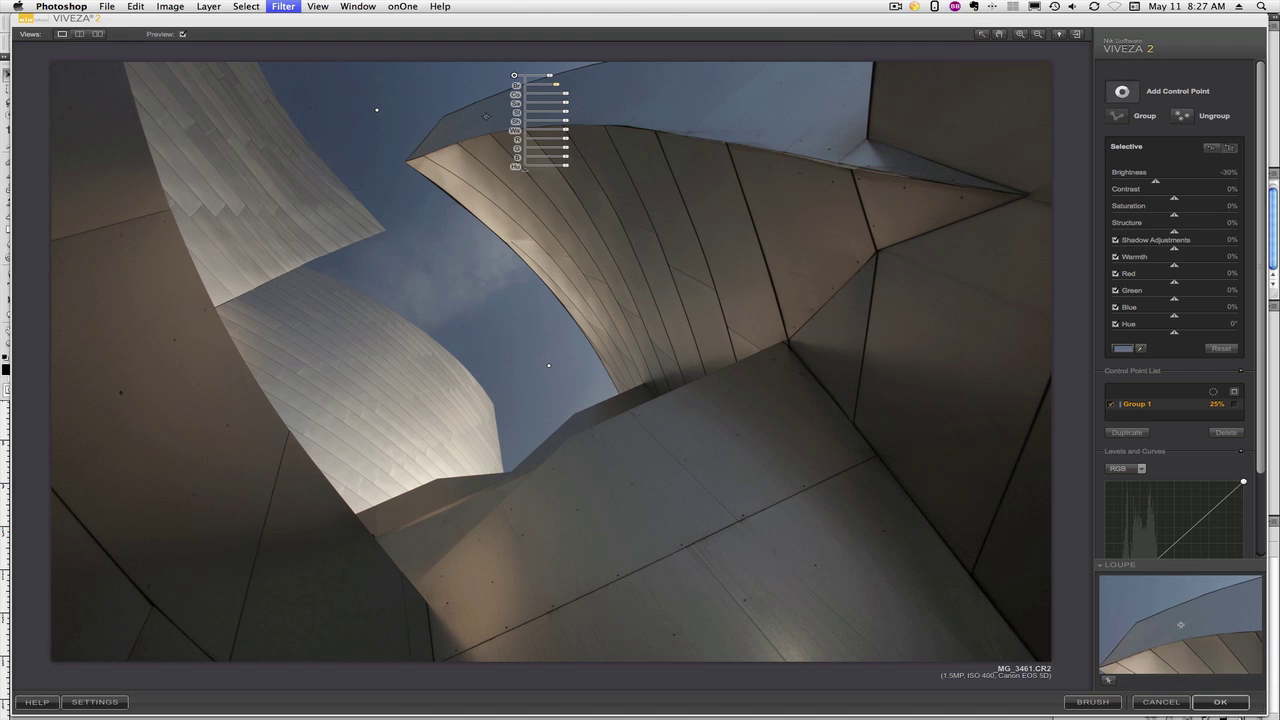
click(490, 118)
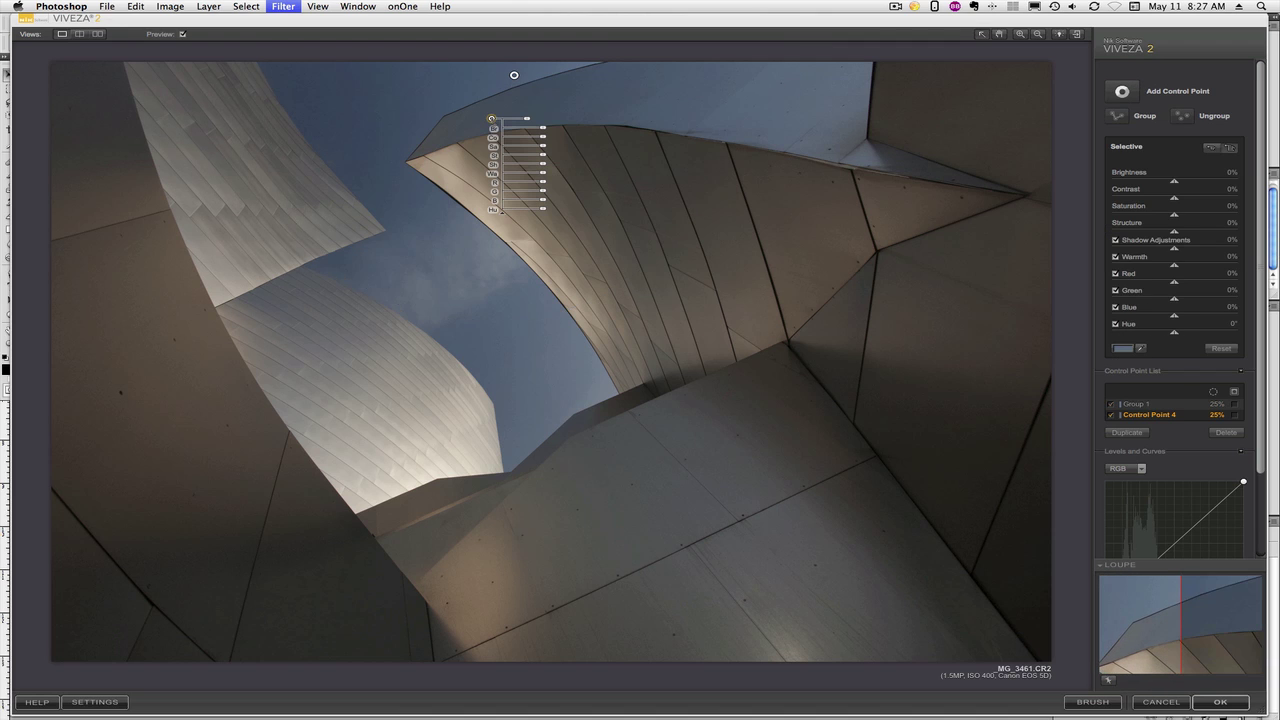
click(1134, 96)
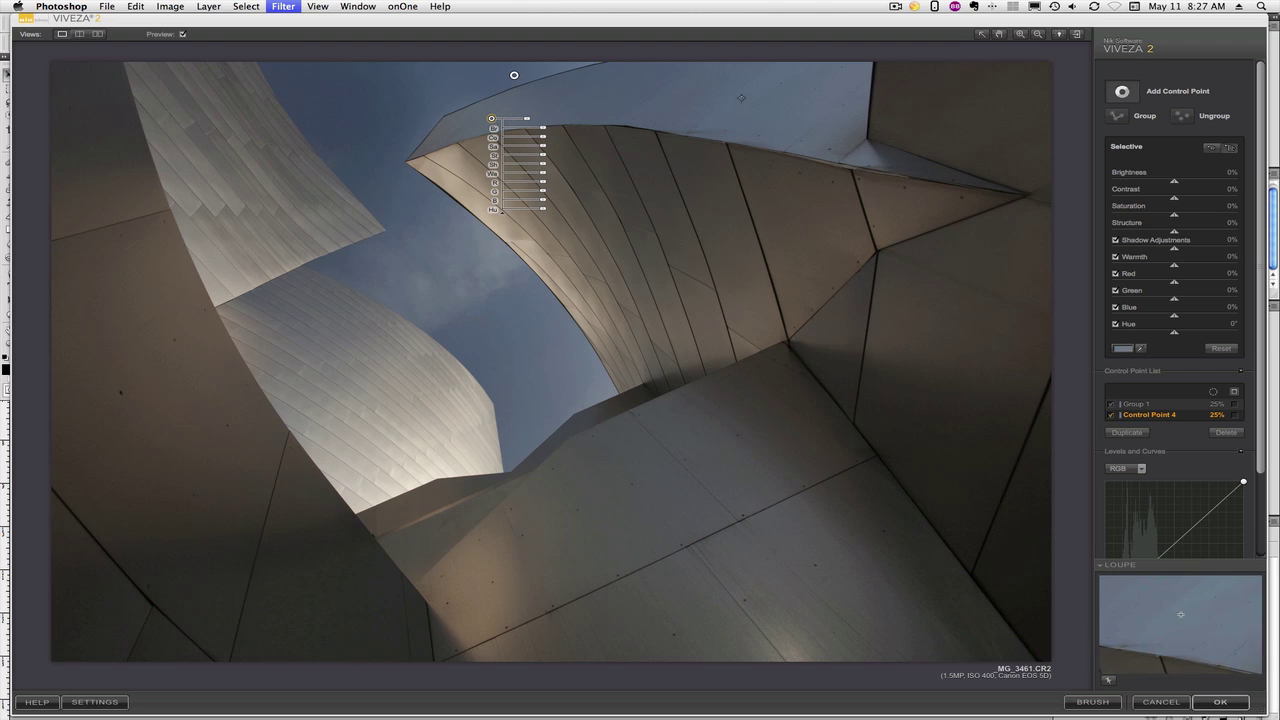
click(641, 102)
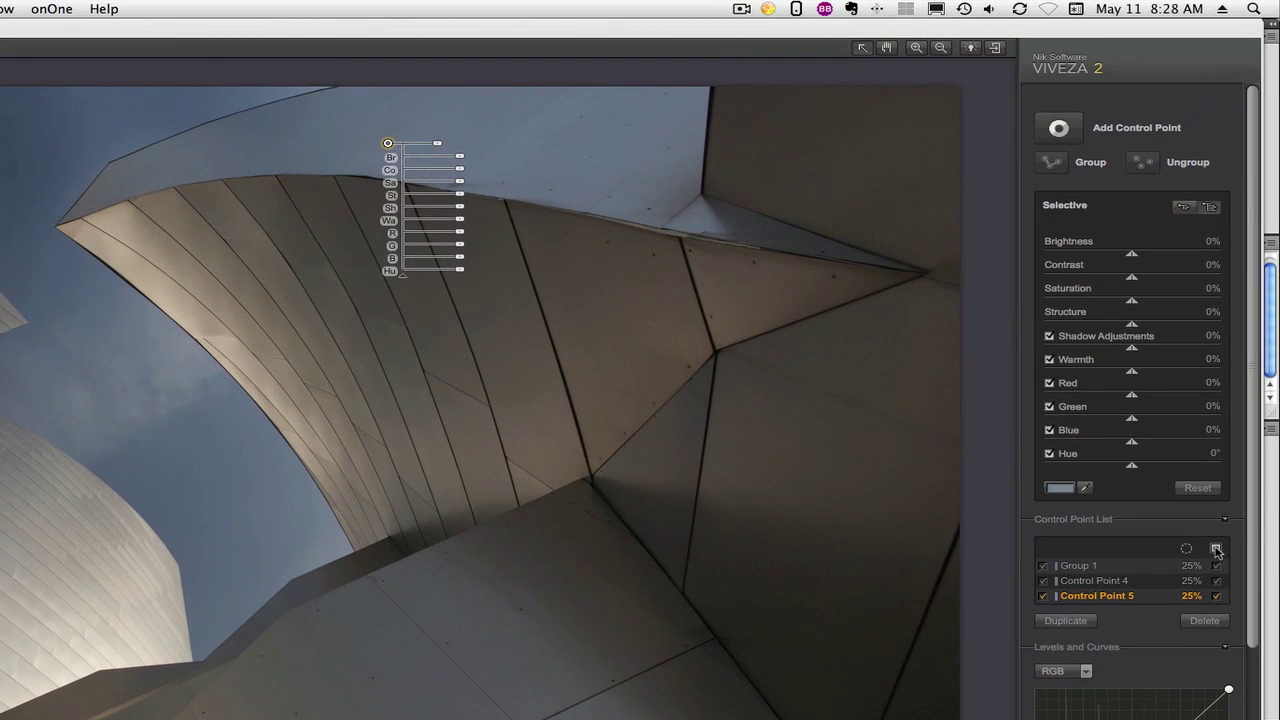
click(1216, 549)
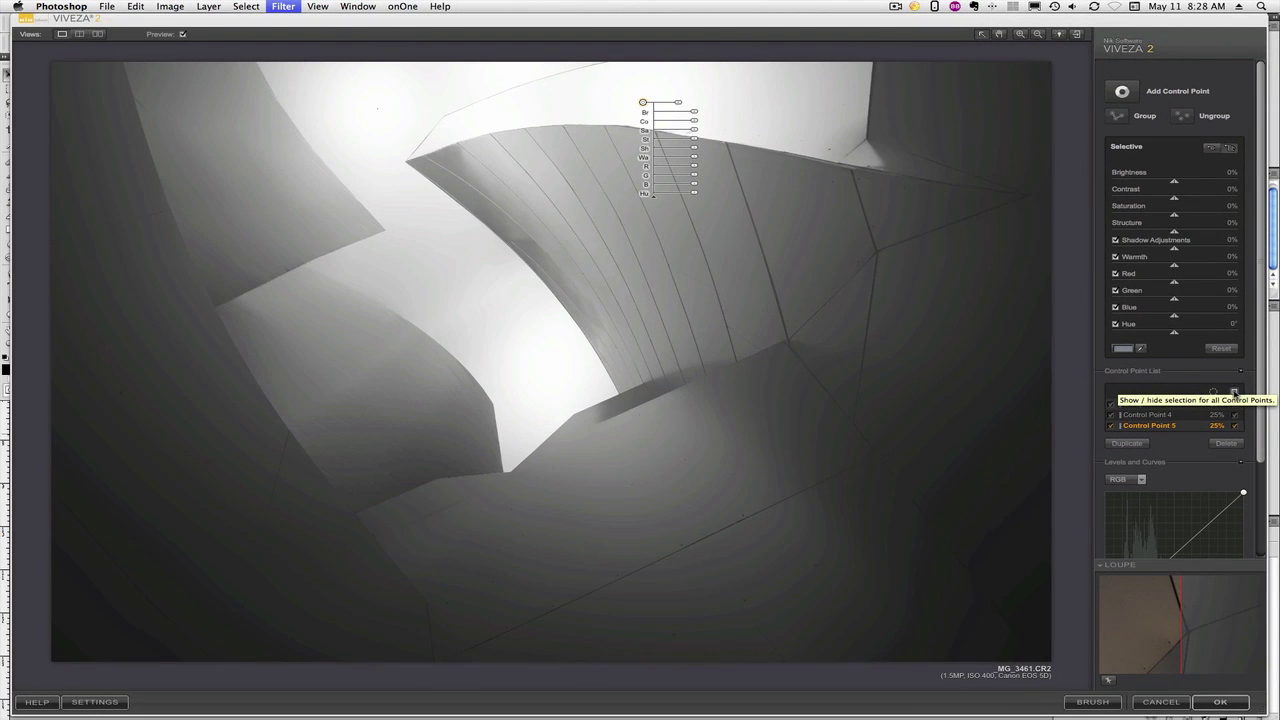
click(1234, 392)
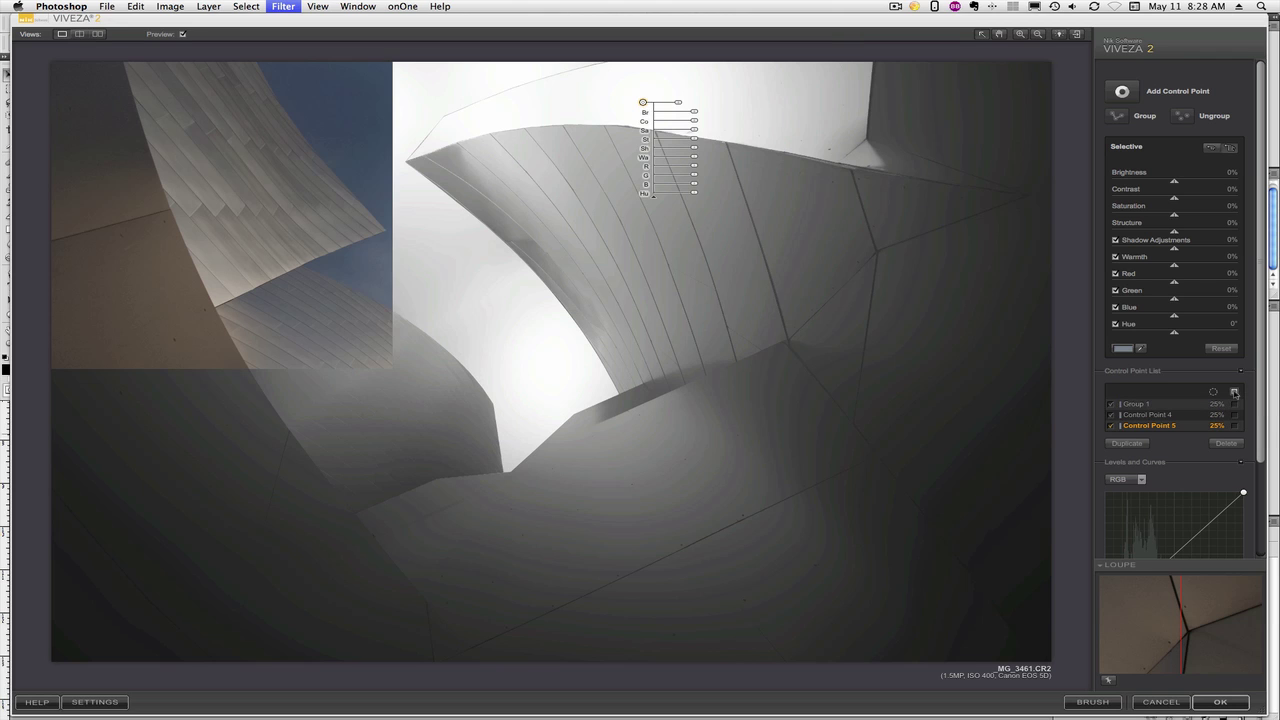
click(1124, 92)
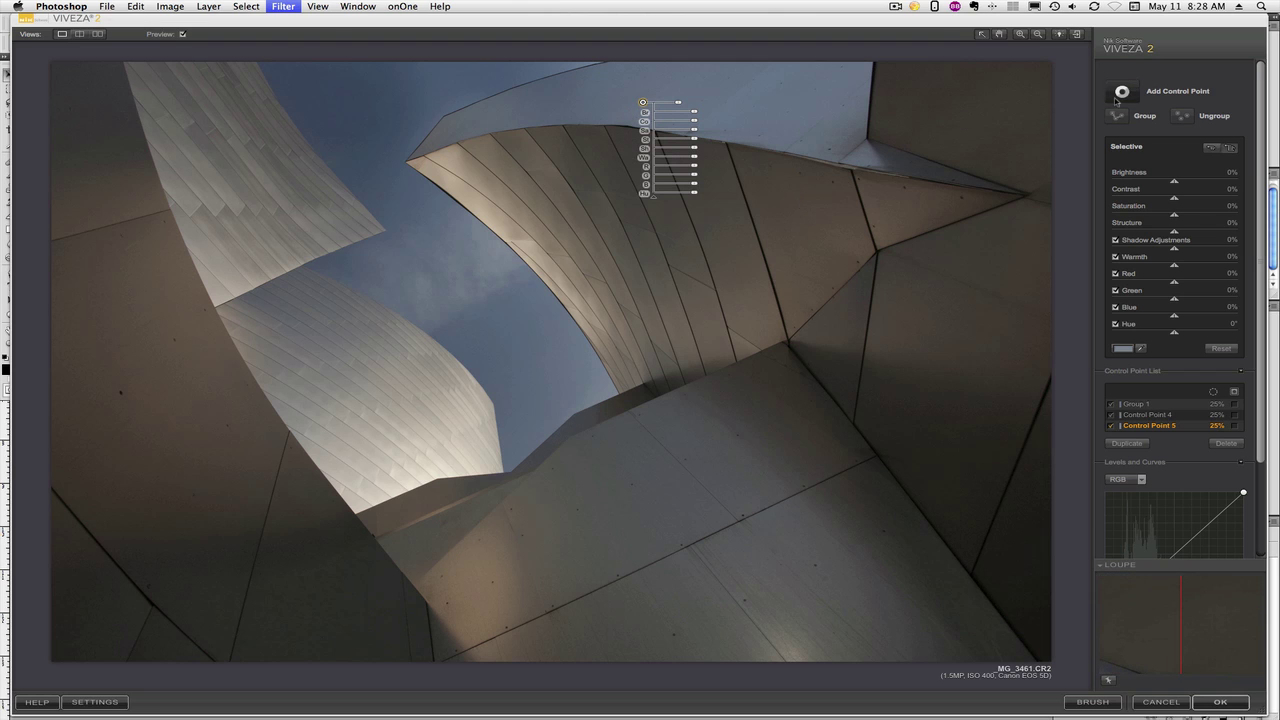
Add Control Point 6 on the sunlit curved panel with warmth 40%, contrast 35%, structure 42%.
click(510, 197)
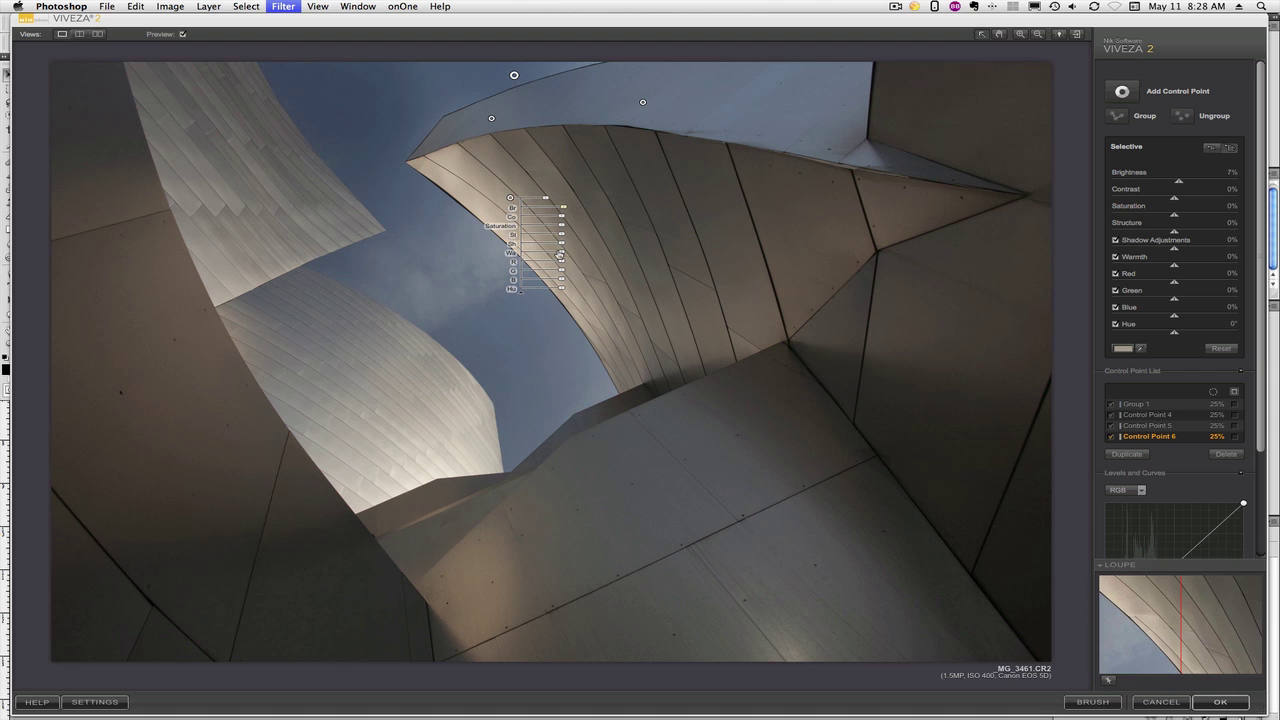
drag(563, 253, 569, 254)
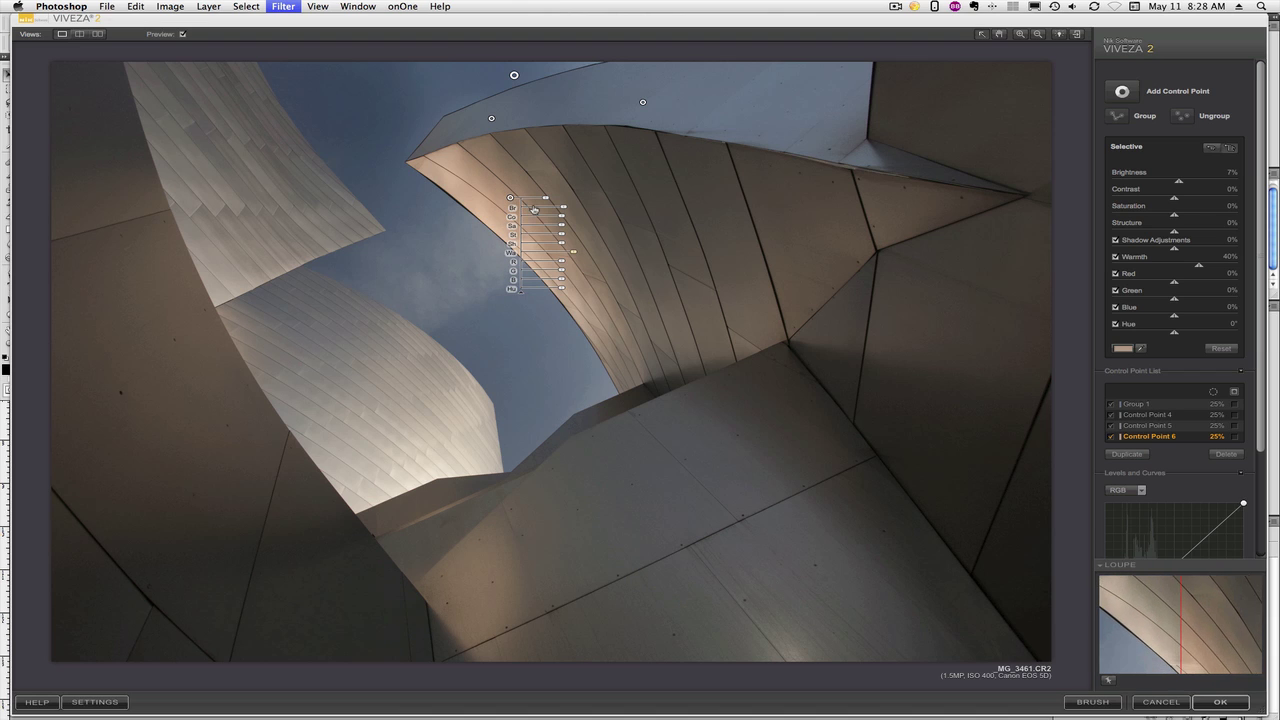
drag(563, 216, 531, 223)
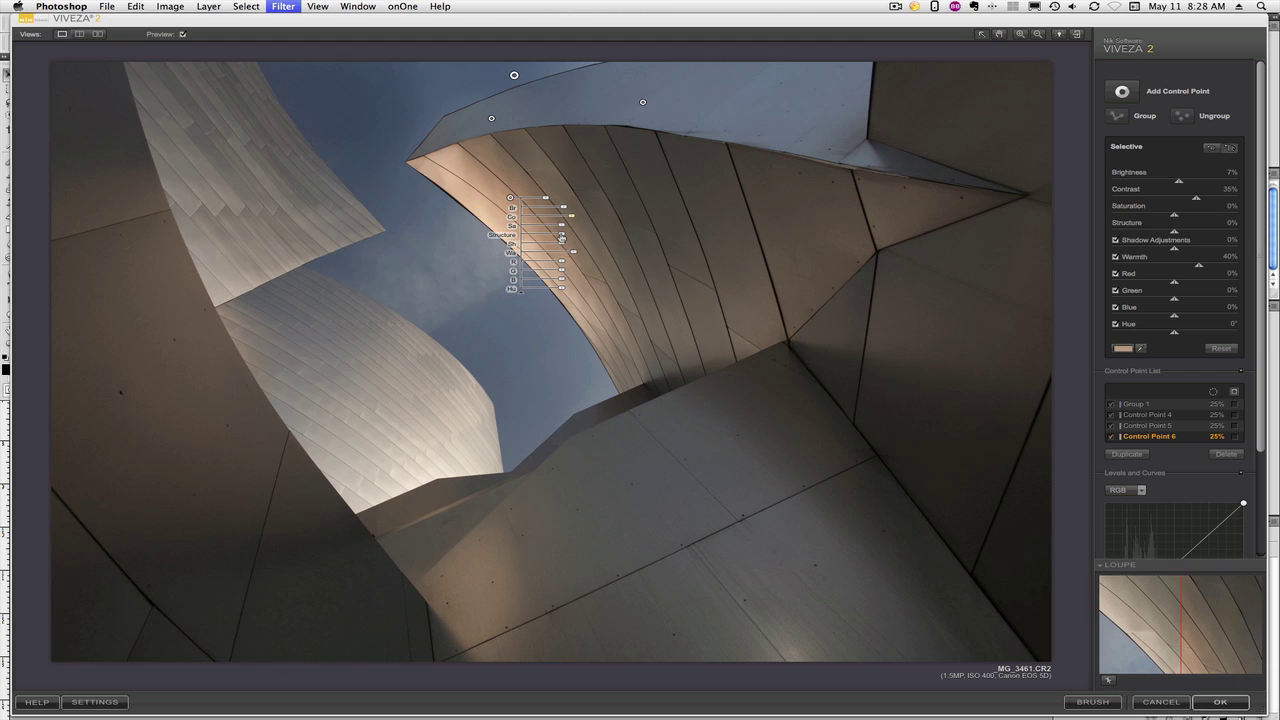
drag(561, 235, 574, 237)
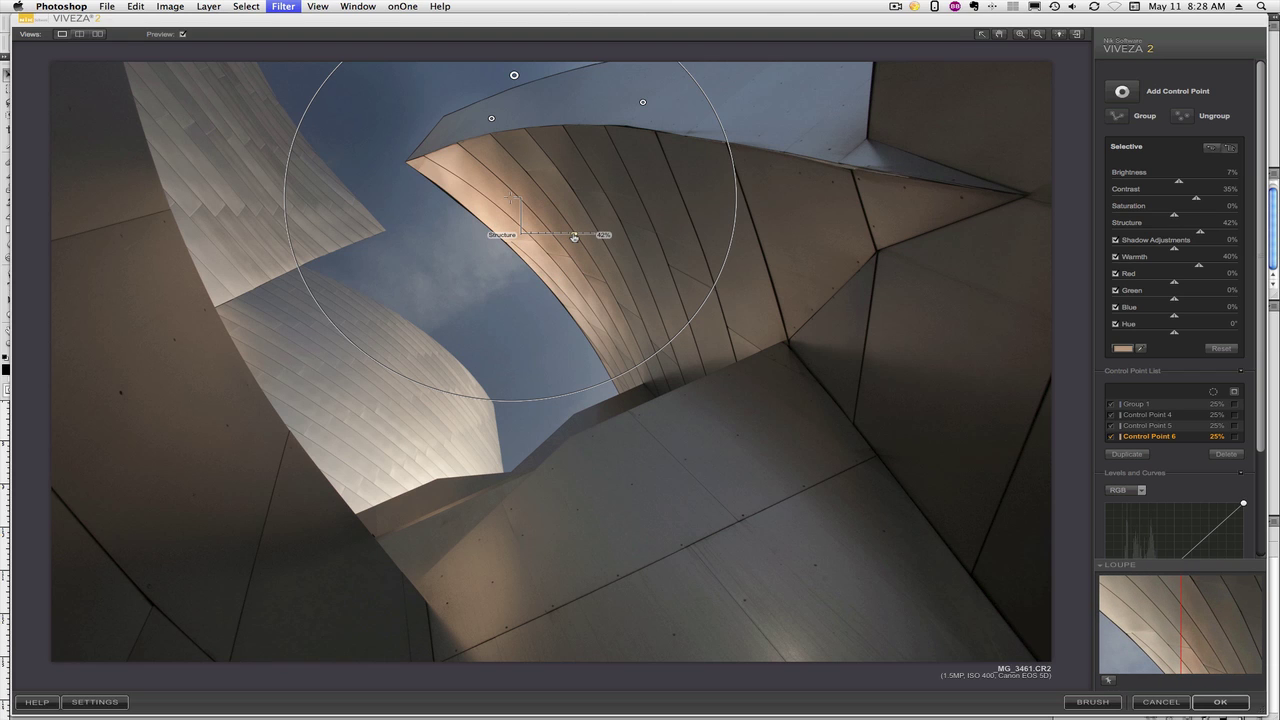
drag(575, 237, 575, 237)
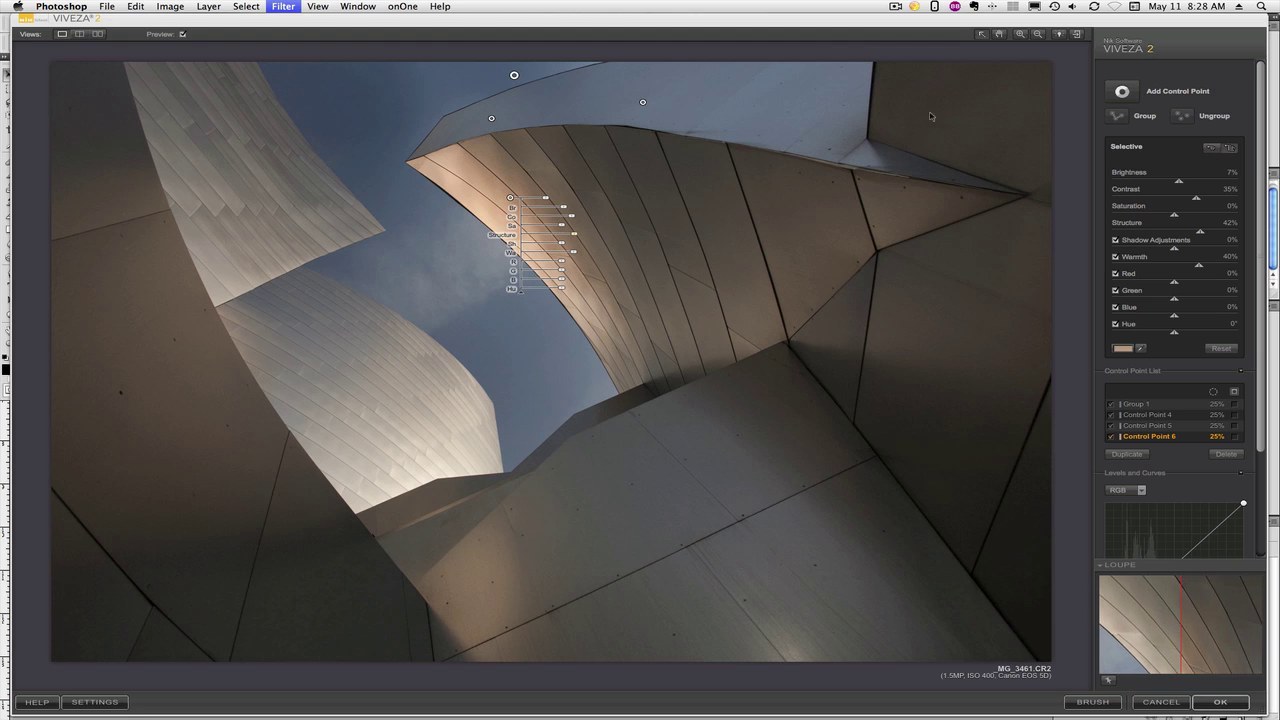
Give upper-left Control Point 7 brightness 22%, contrast 26%, structure 48%, and duplicate it onto the lower panel.
click(246, 172)
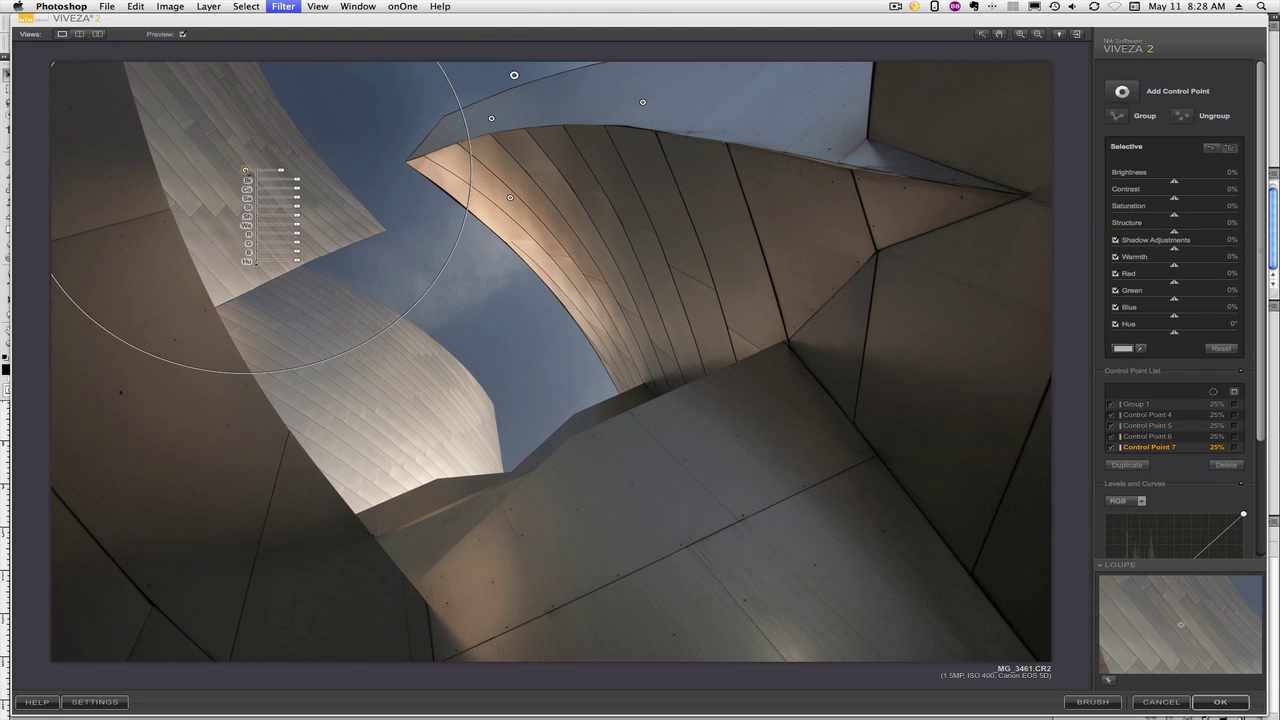
drag(297, 181, 301, 182)
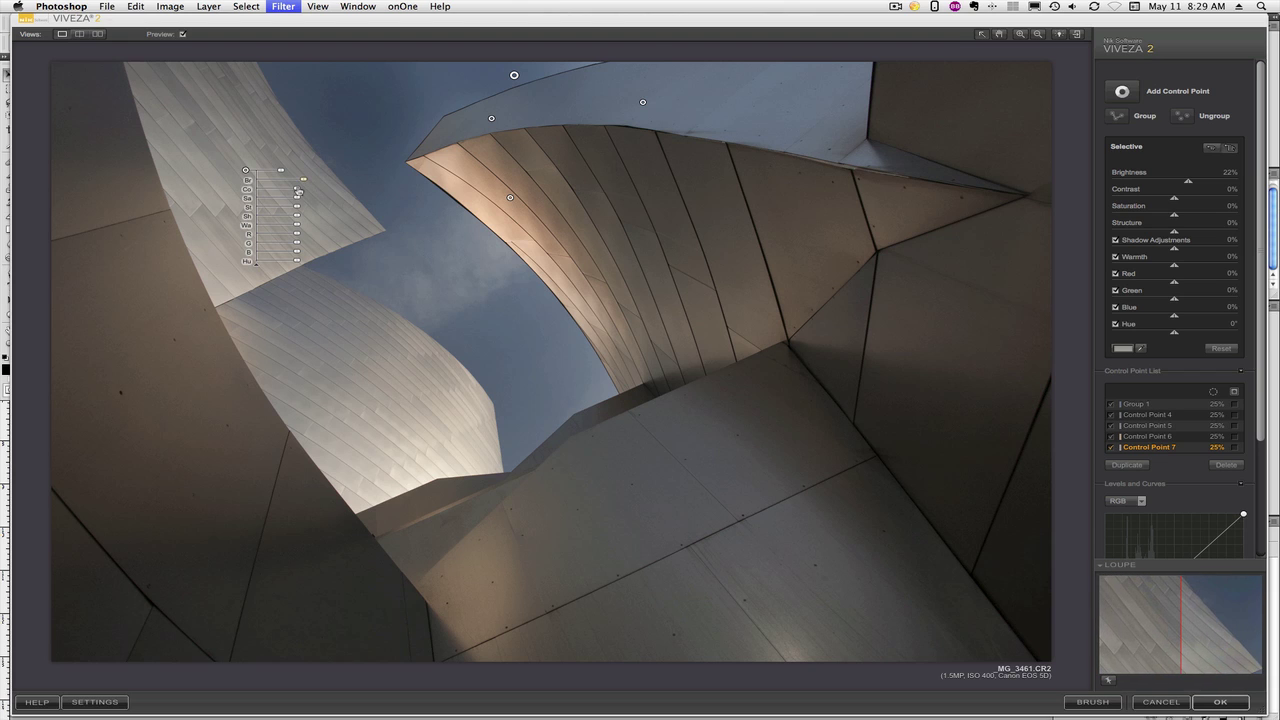
drag(298, 191, 305, 192)
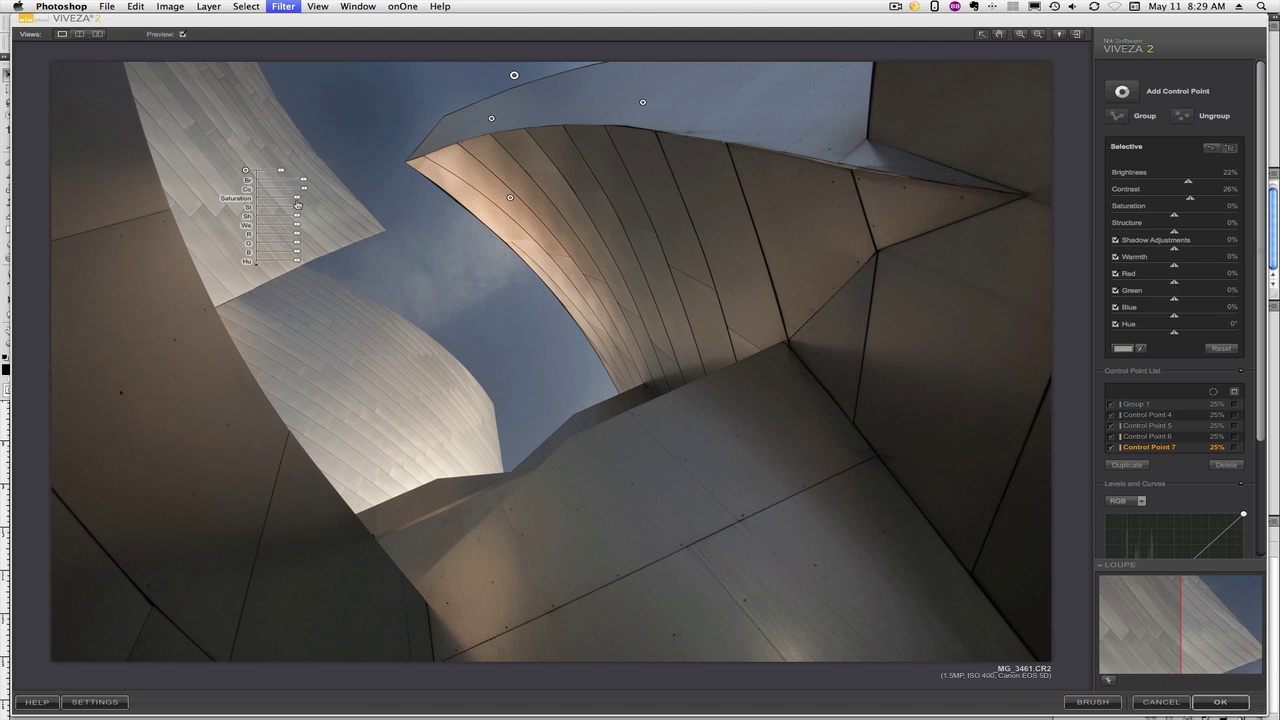
drag(297, 207, 312, 207)
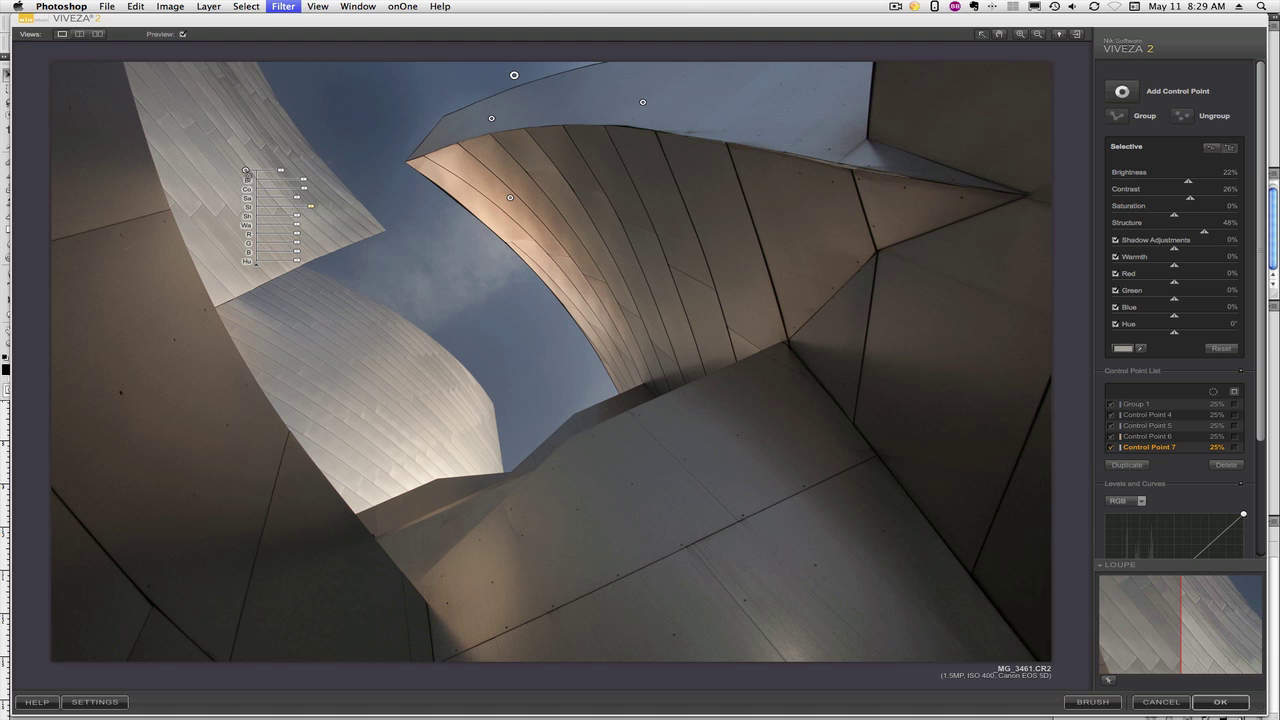
drag(245, 170, 276, 224)
drag(364, 376, 386, 394)
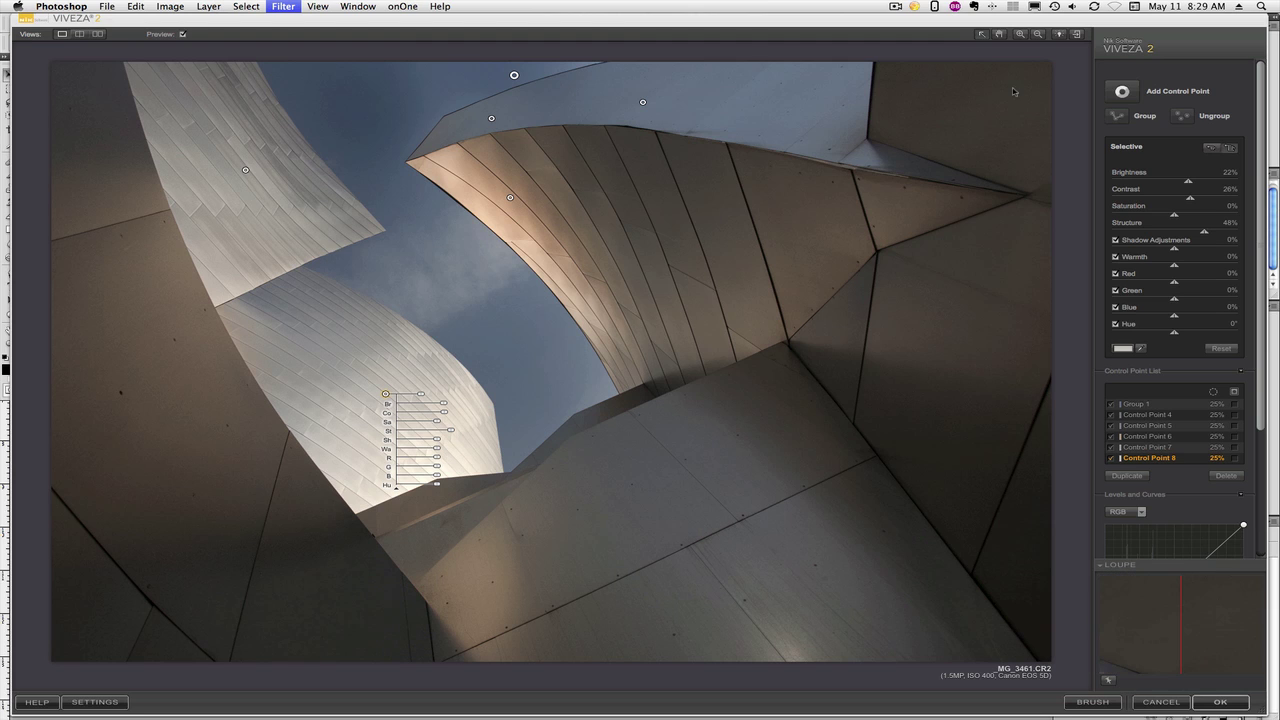
Add Control Point 9 on the dark left wall with warmth 44%, contrast 46%, structure 42%.
click(1122, 91)
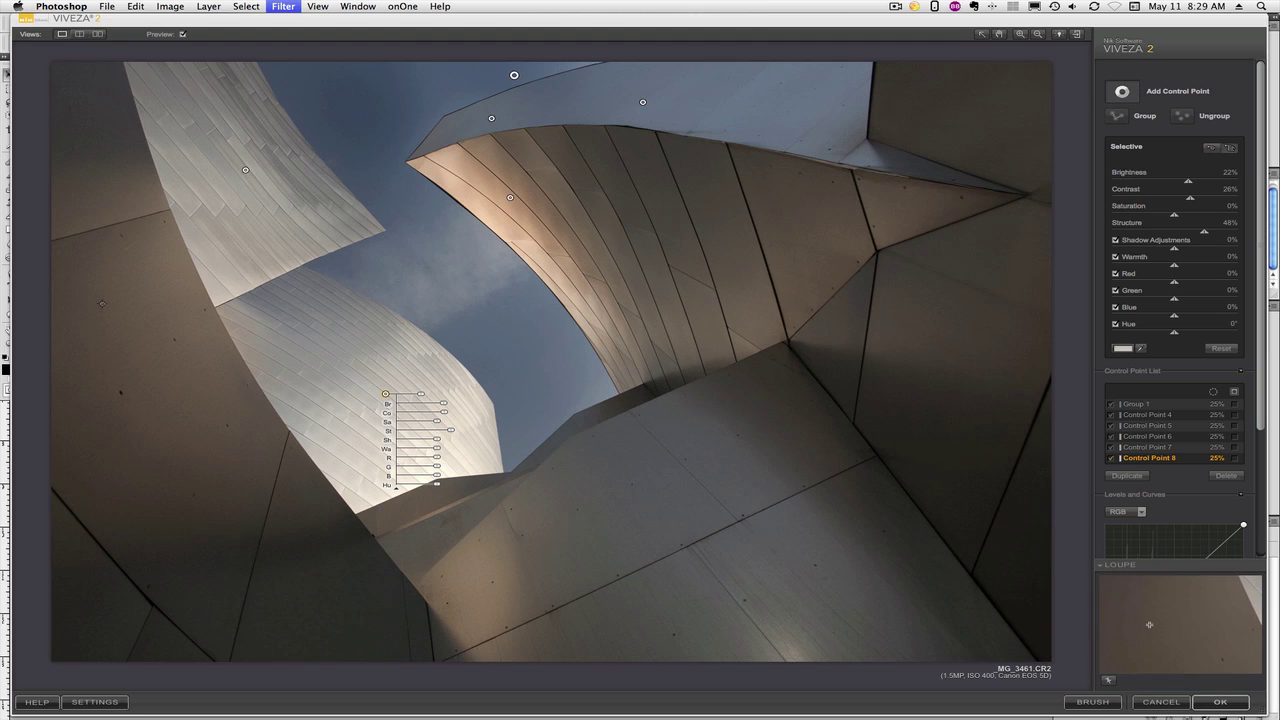
click(143, 350)
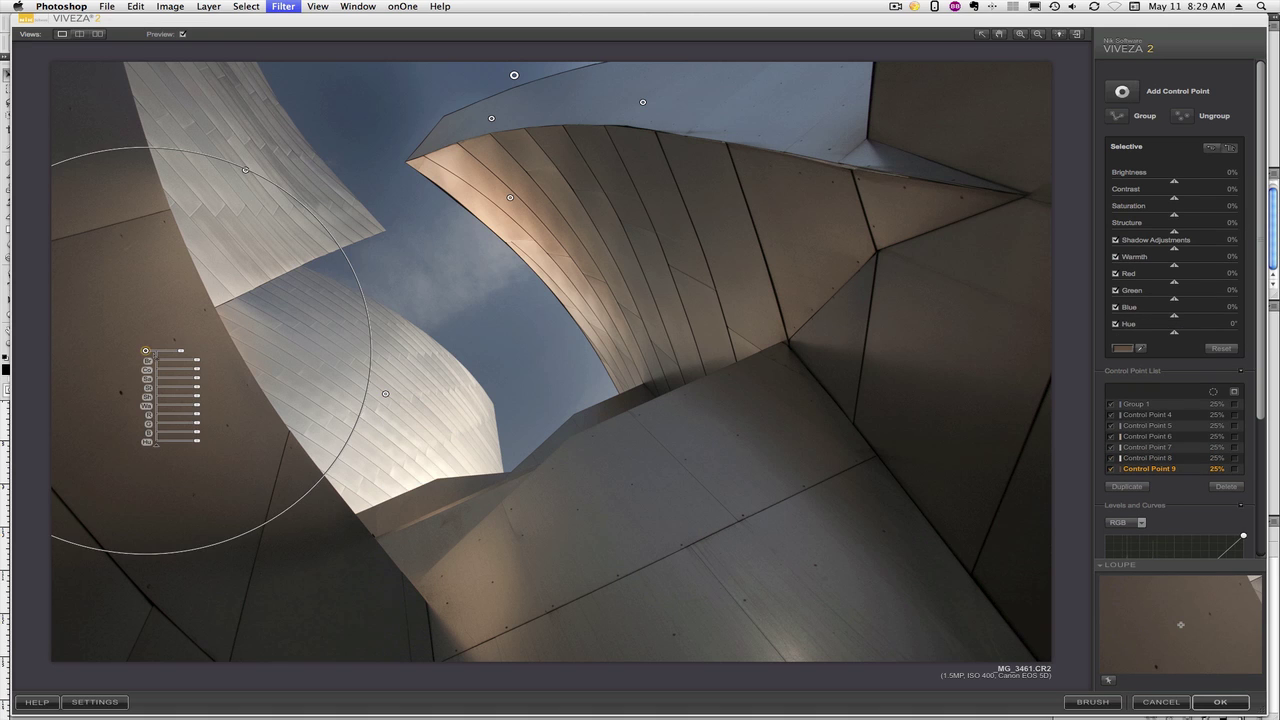
drag(196, 407, 211, 407)
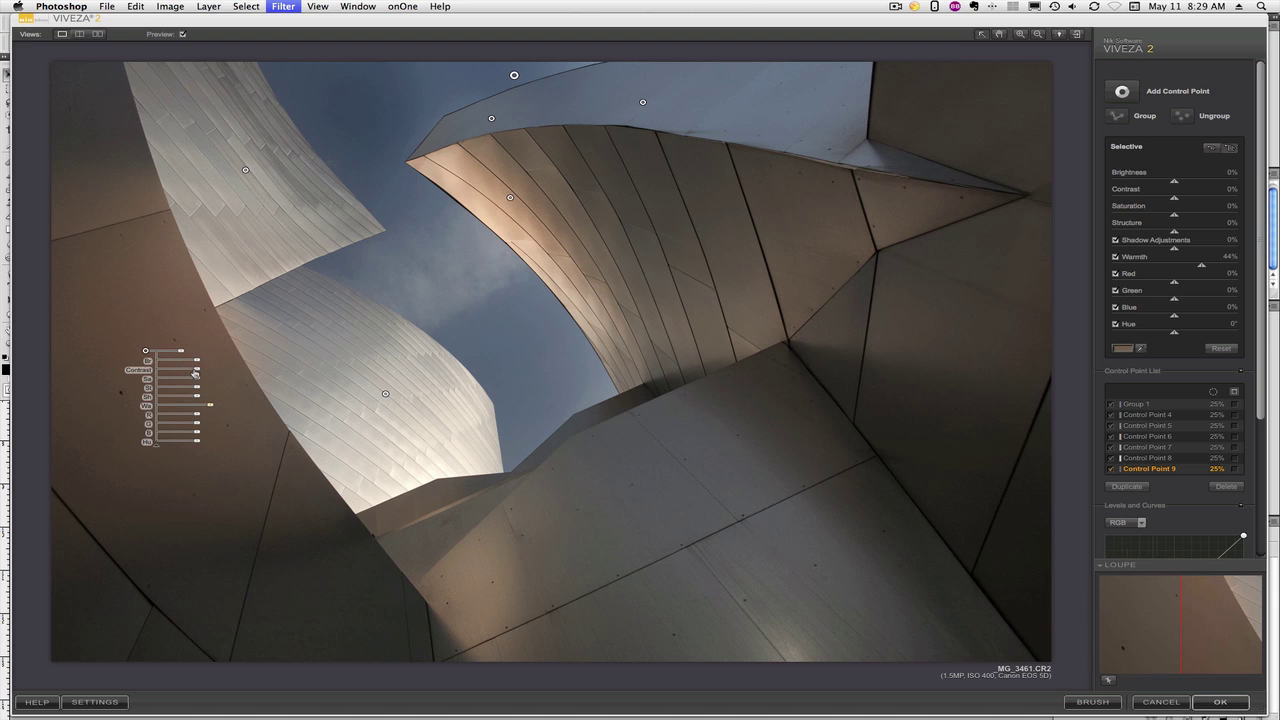
click(204, 372)
drag(204, 372, 213, 374)
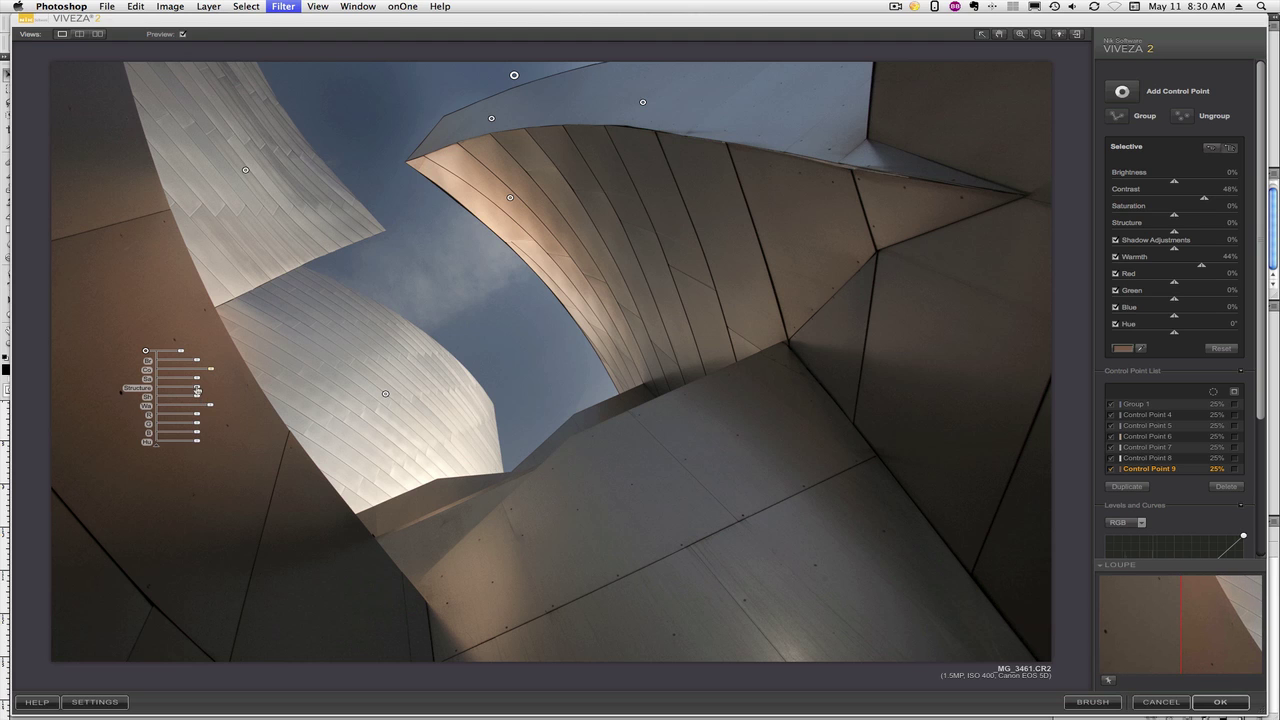
drag(198, 388, 210, 390)
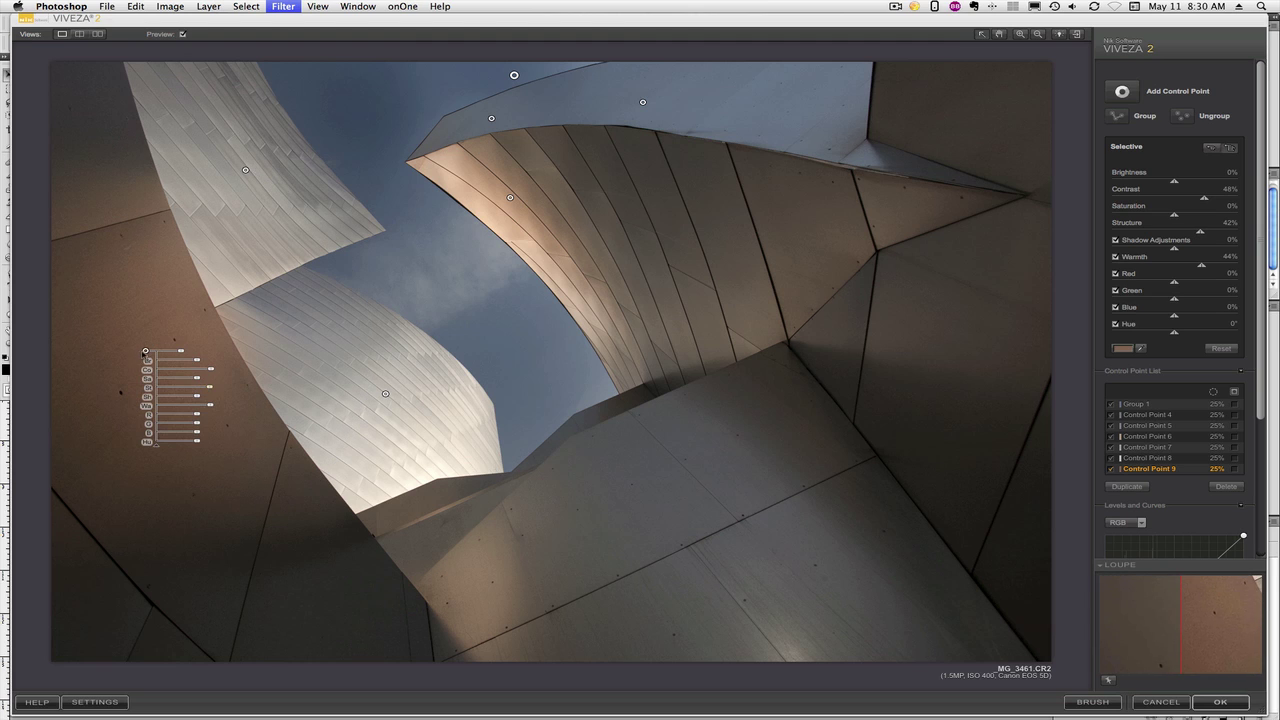
Copy Control Point 9 and paste it lower on the left wall as Control Point 10.
key(super+c)
key(super+v)
click(232, 460)
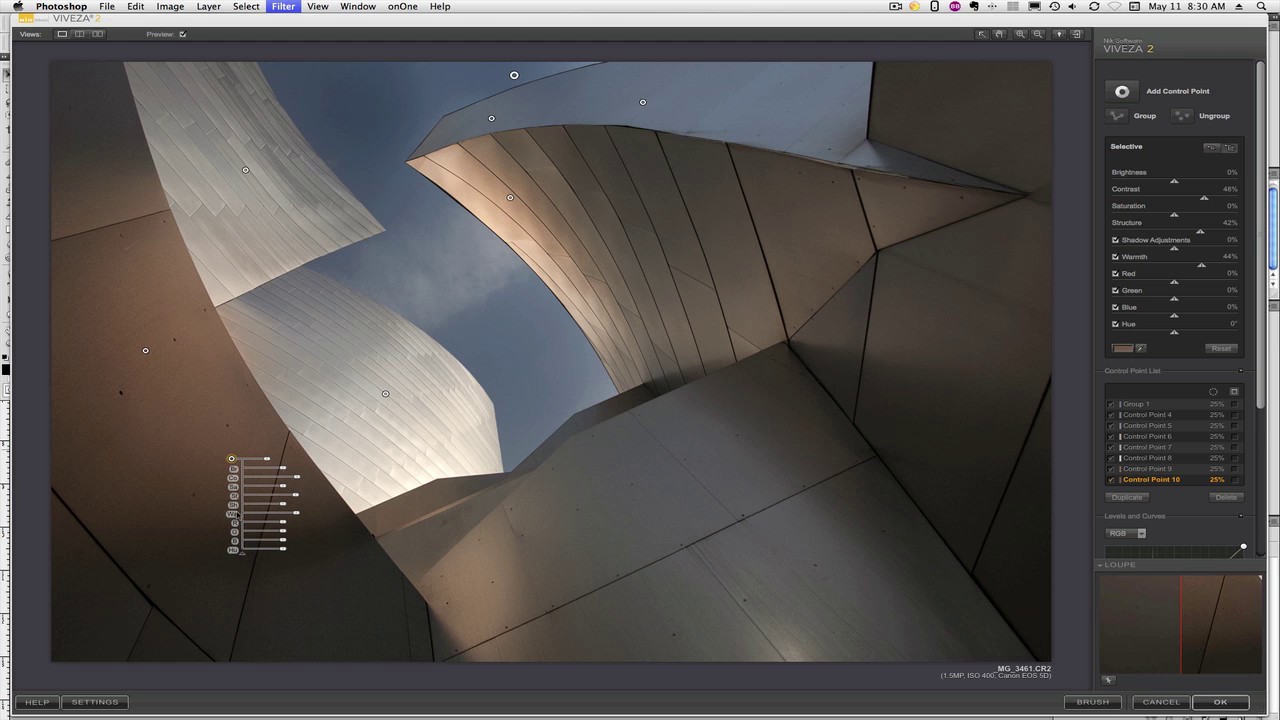
Add Control Point 11 on the lower foreground wall: warmth 44%, contrast 26%, brightness -6%, structure 33%.
click(1117, 94)
click(469, 576)
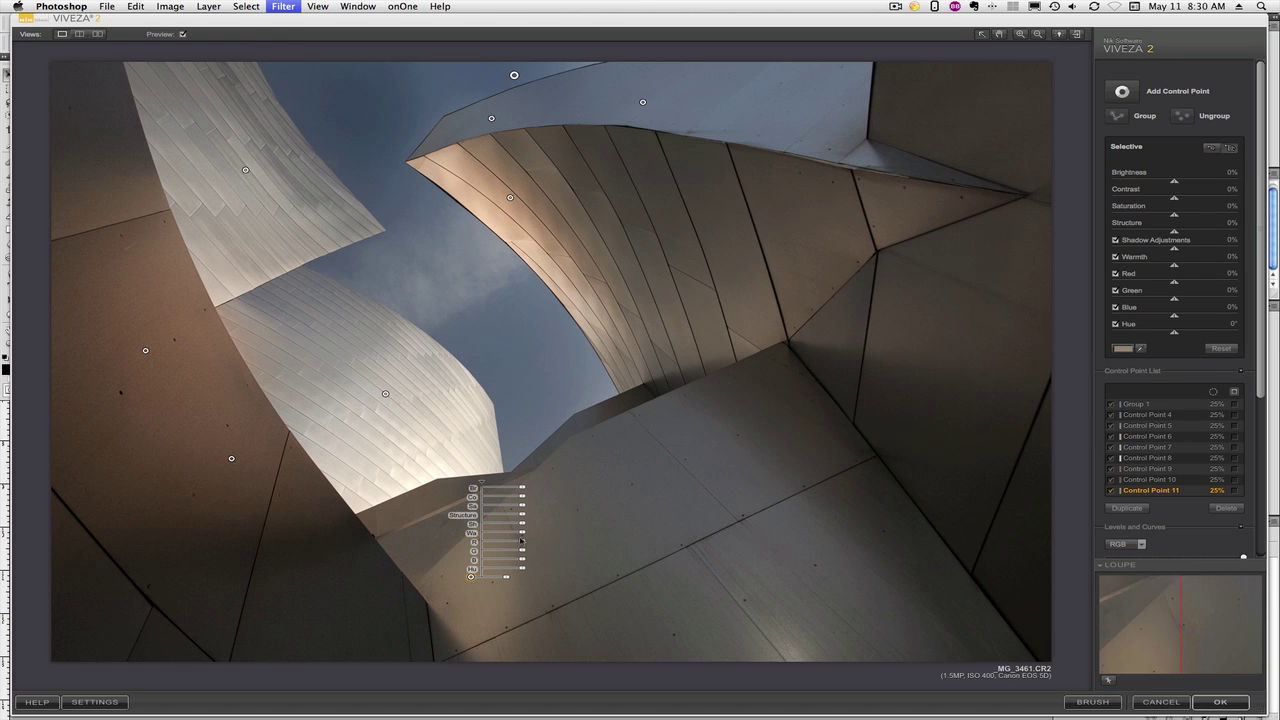
drag(522, 534, 528, 500)
click(527, 500)
click(523, 489)
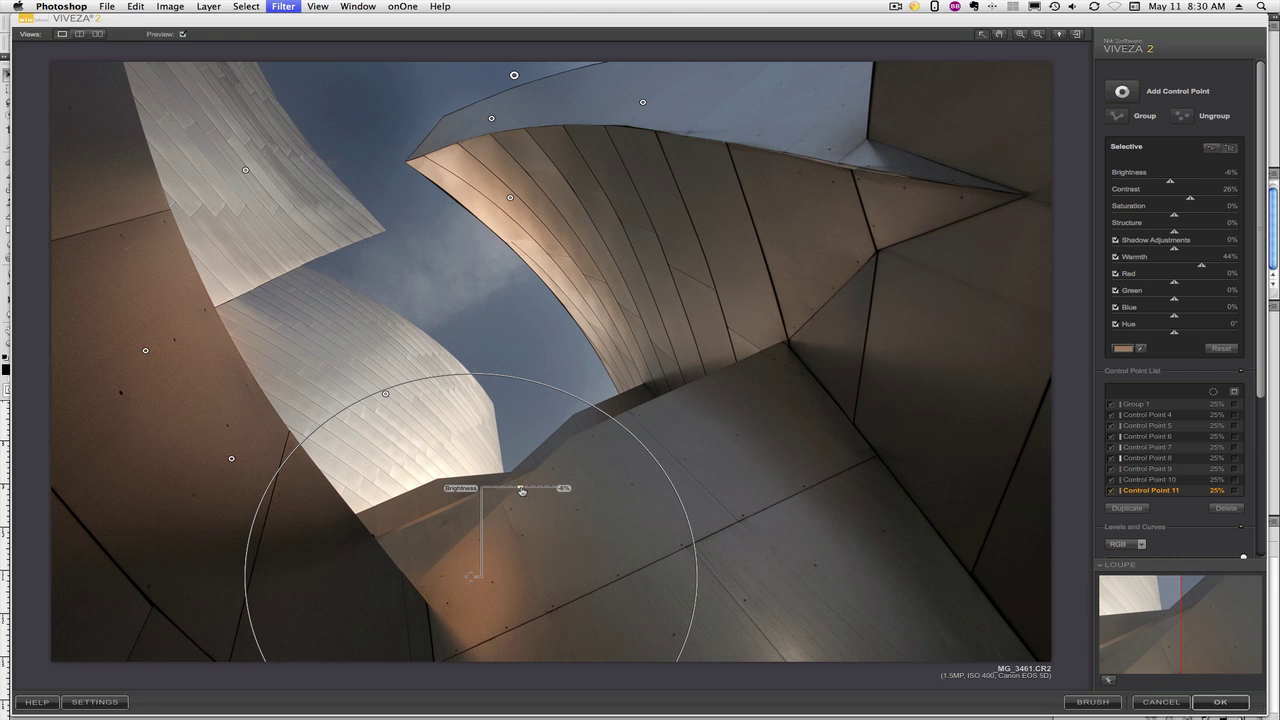
drag(521, 491, 521, 492)
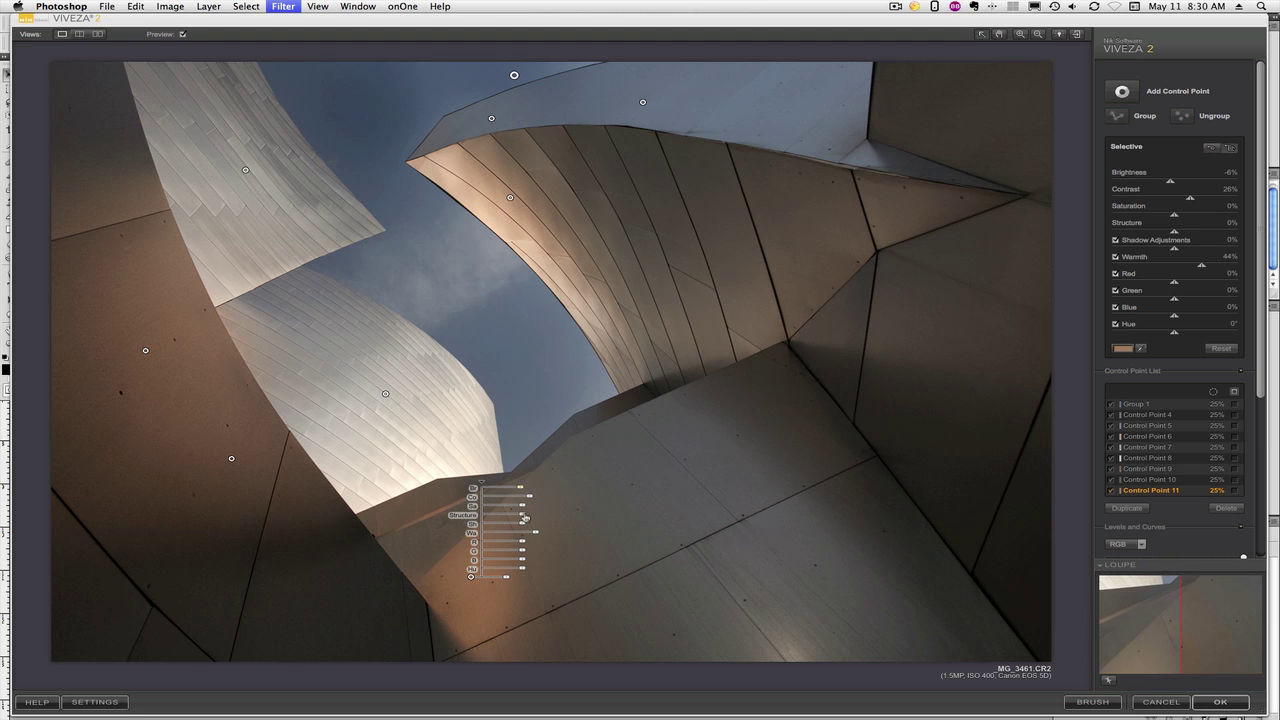
drag(525, 517, 535, 516)
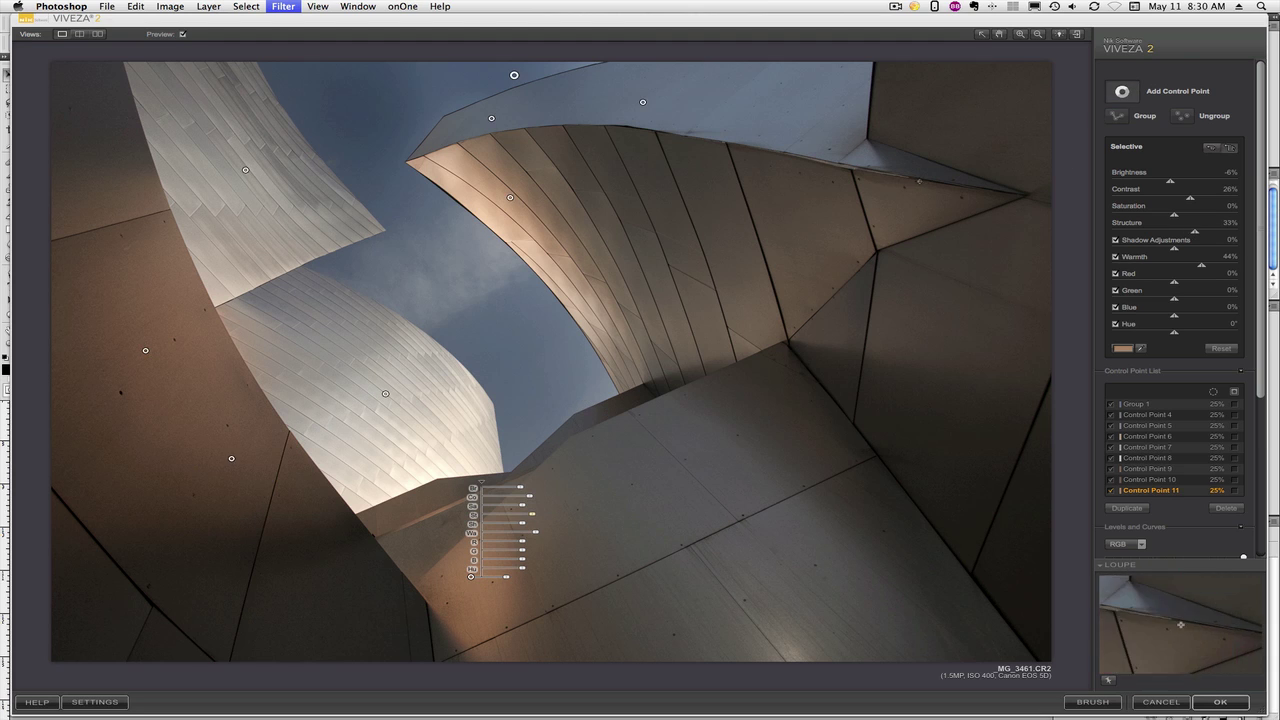
Place Control Point 12 on the curved panel's shaded side at 29% size with 46% structure.
click(730, 242)
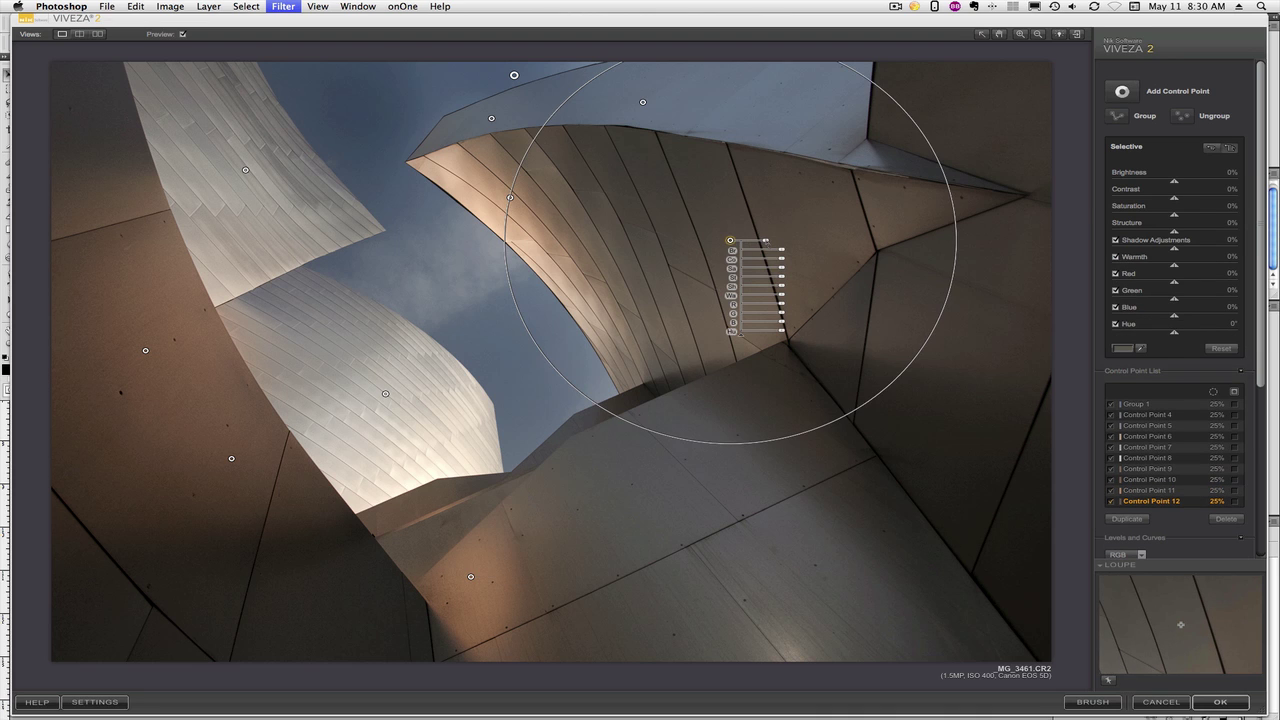
drag(766, 241, 772, 241)
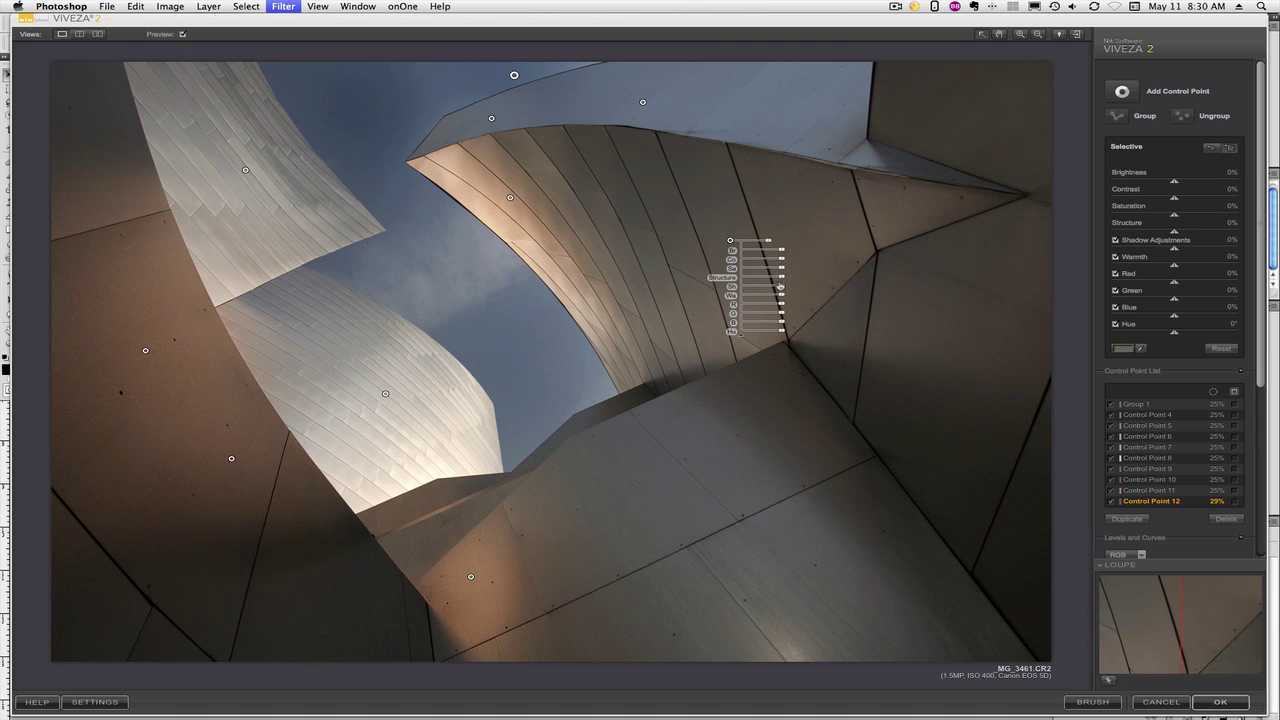
drag(781, 281, 797, 279)
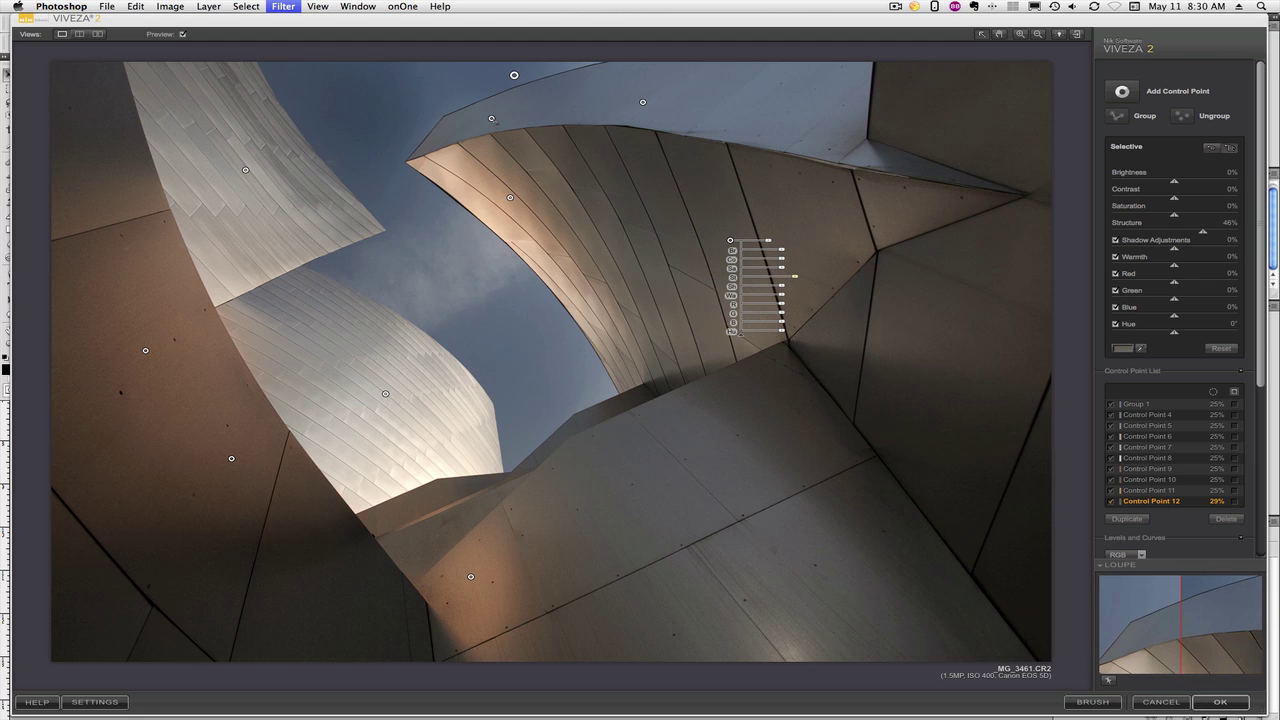
Group sky Control Points 4 and 5 as Group 2 with contrast 29%, saturation 22%, structure 33%.
click(491, 119)
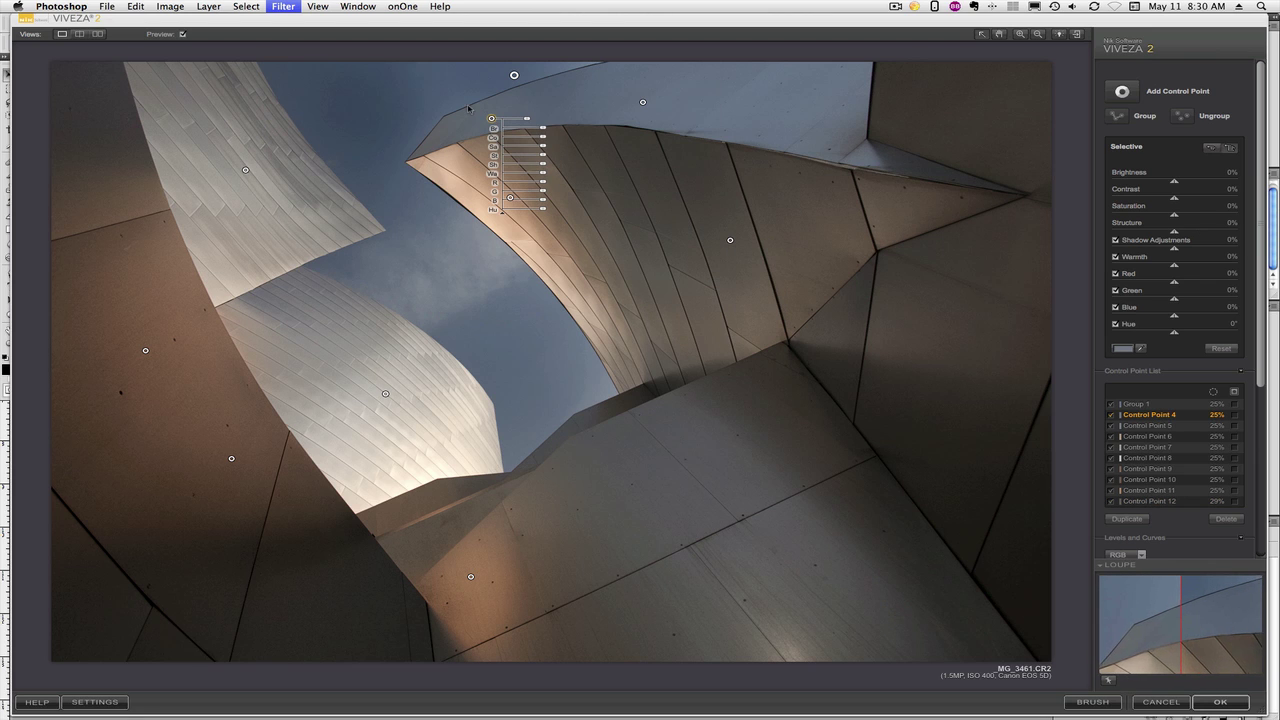
drag(459, 105, 686, 136)
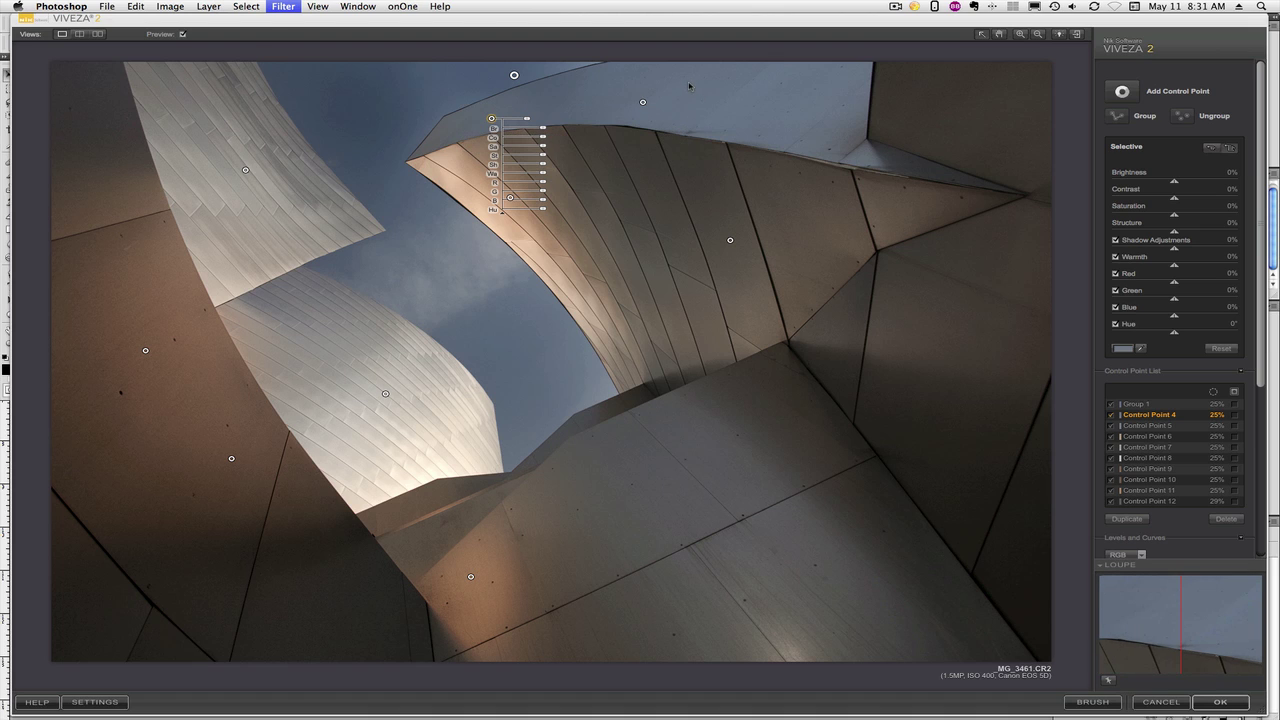
drag(574, 93, 468, 137)
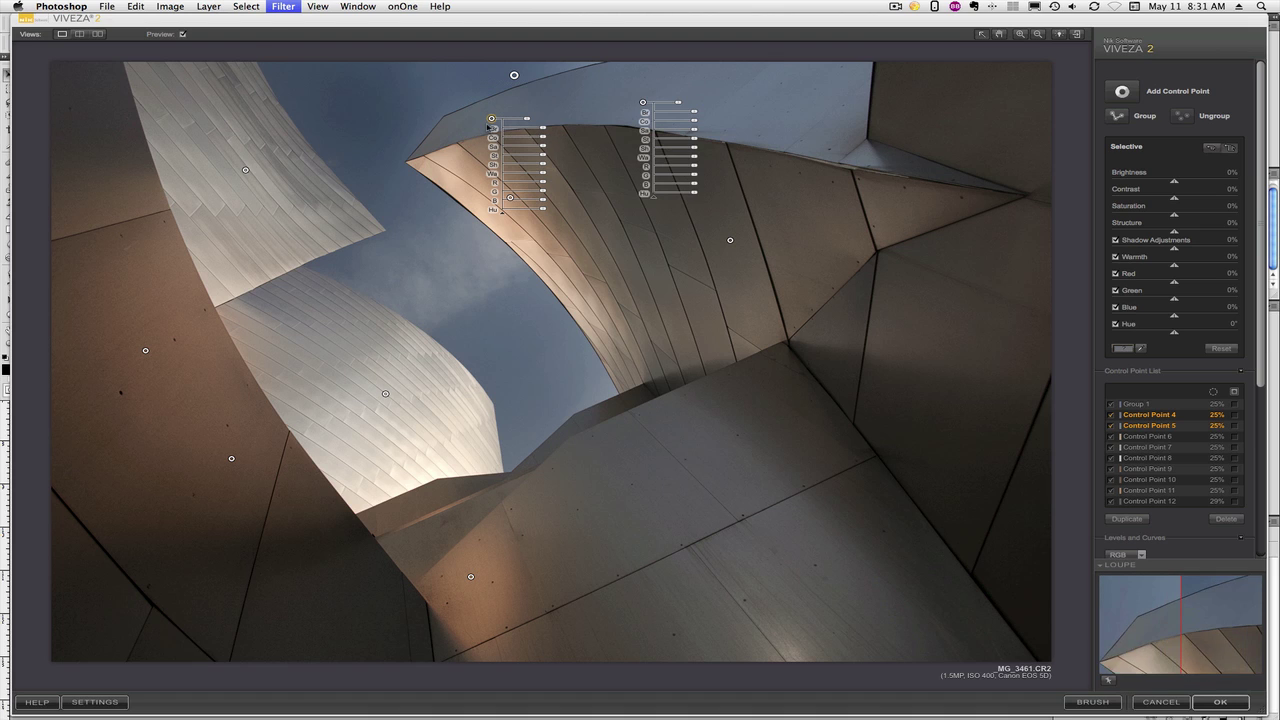
click(1119, 117)
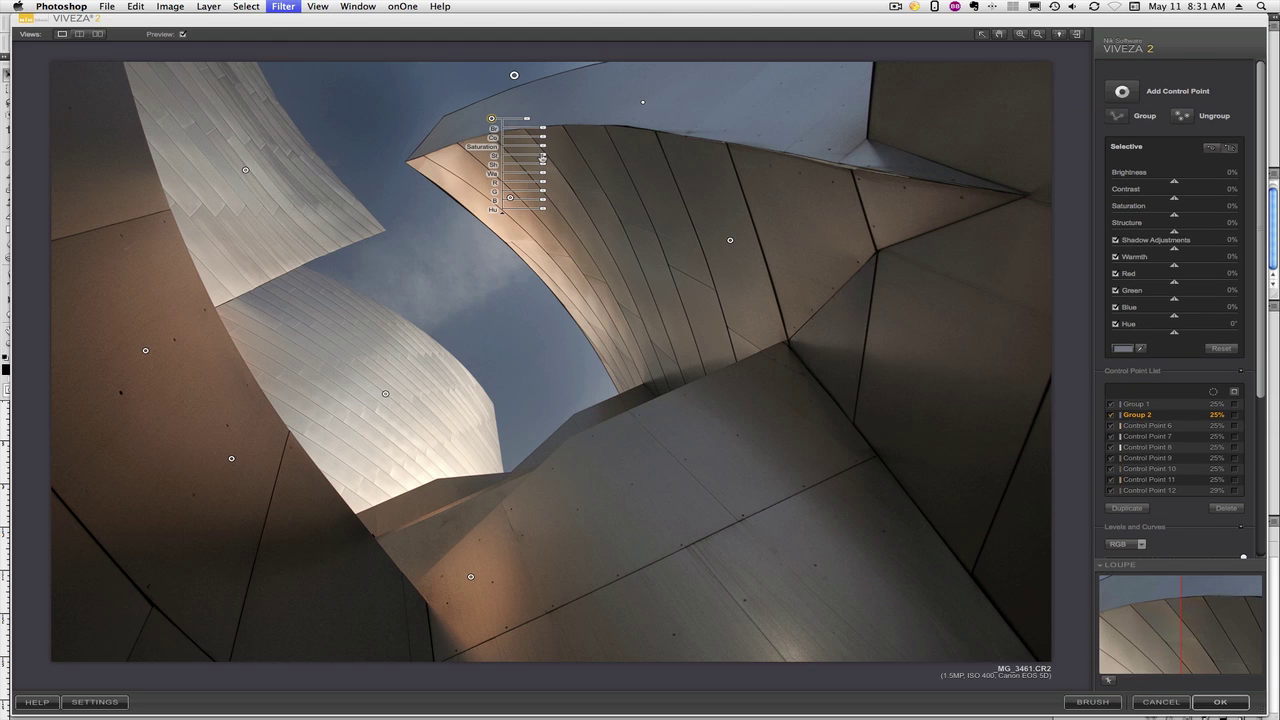
drag(541, 157, 552, 158)
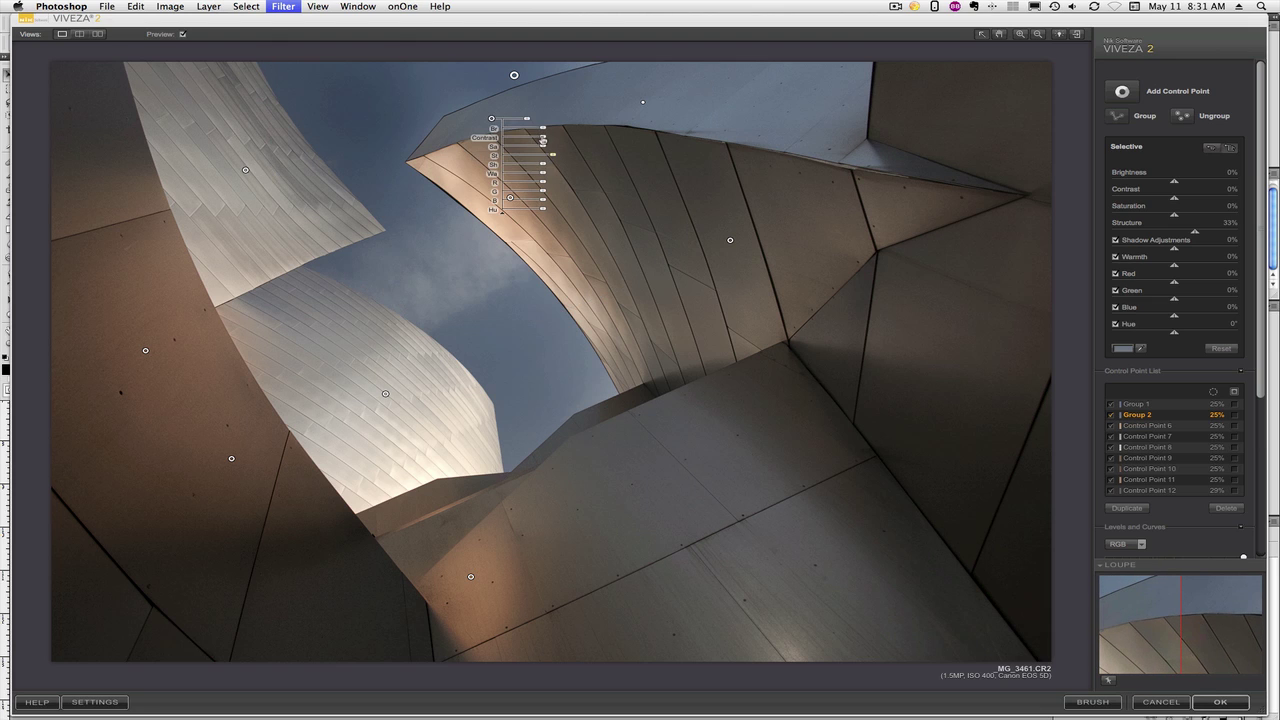
drag(548, 139, 549, 148)
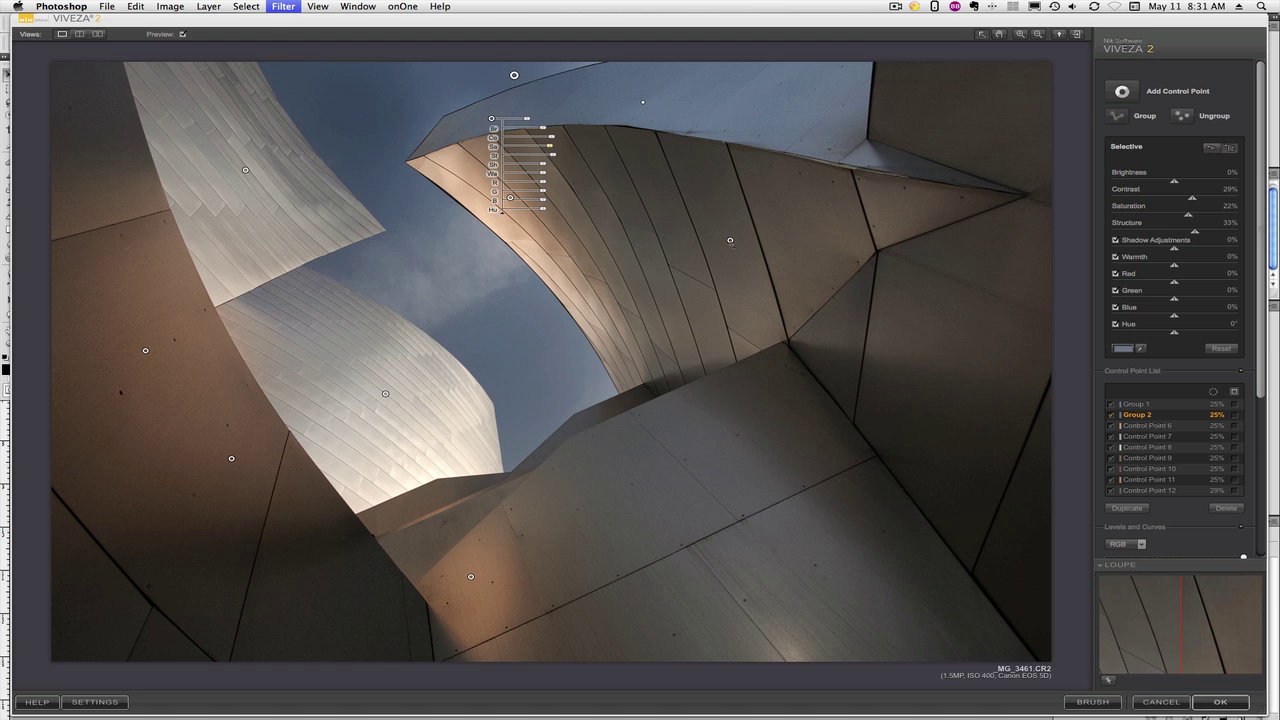
Deselect the control point and set global Brightness -3%, Contrast 11% and Structure 16%.
click(730, 240)
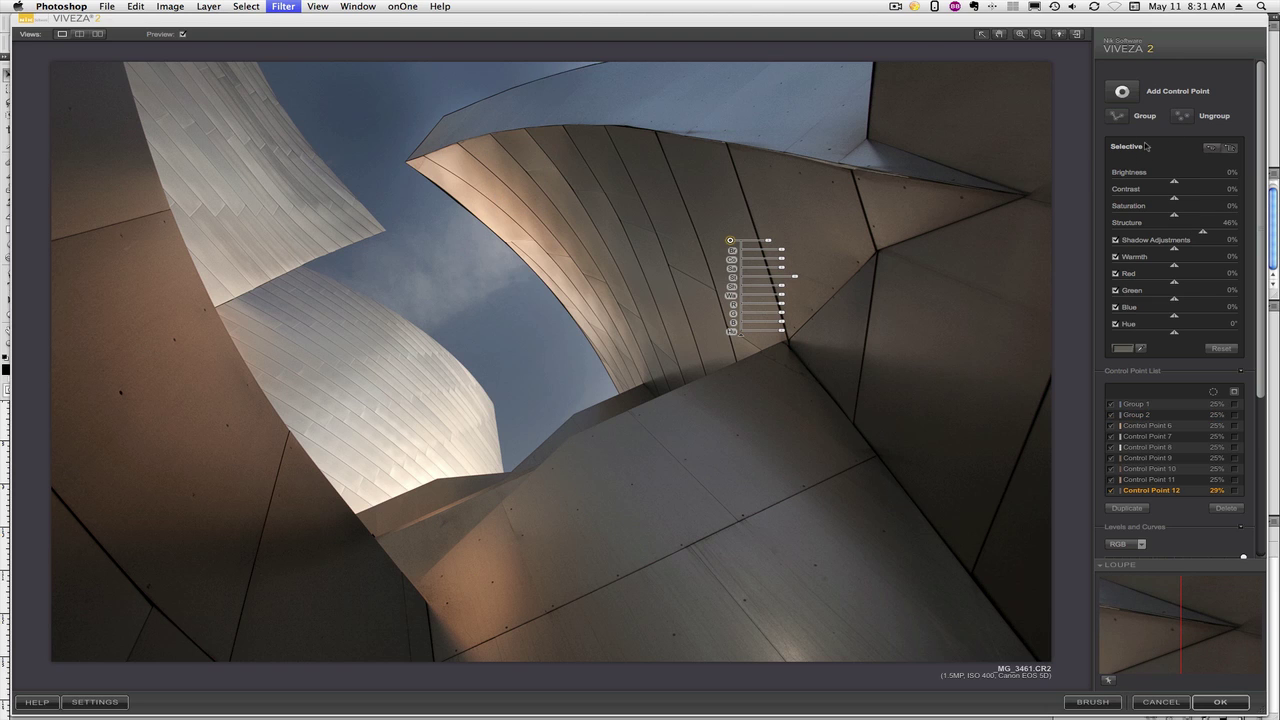
mouse_move(1068, 160)
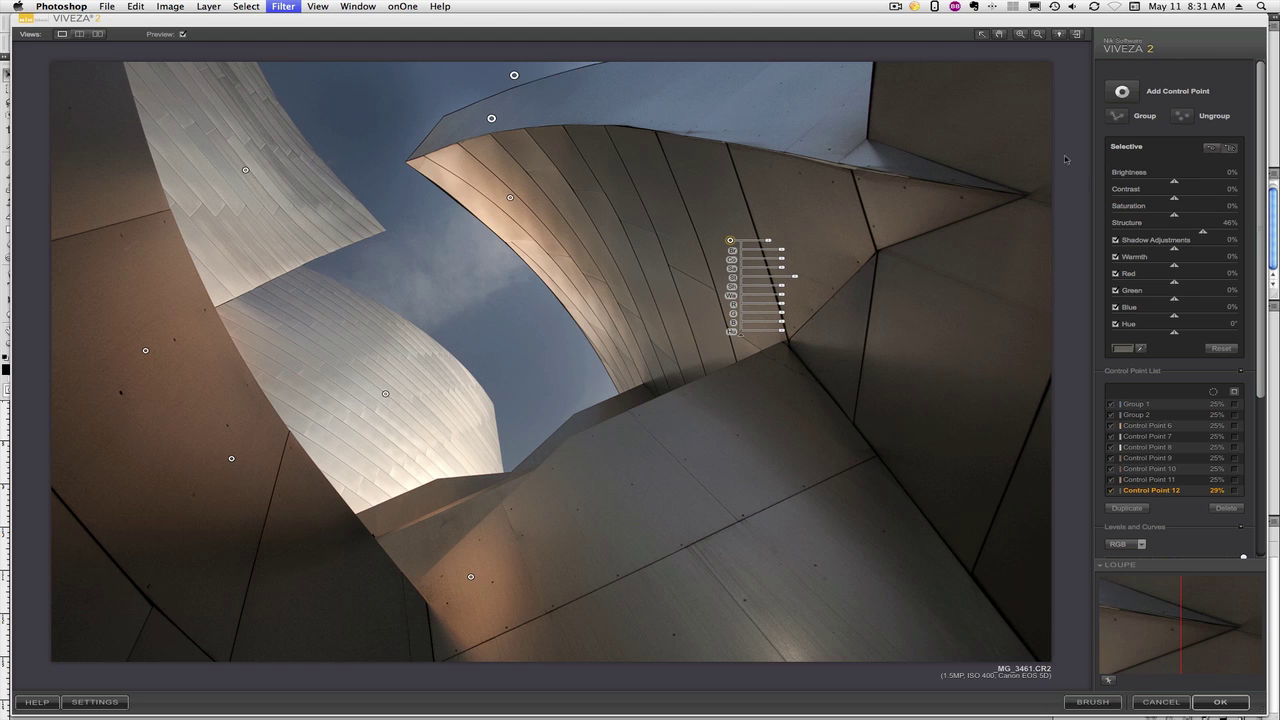
click(952, 102)
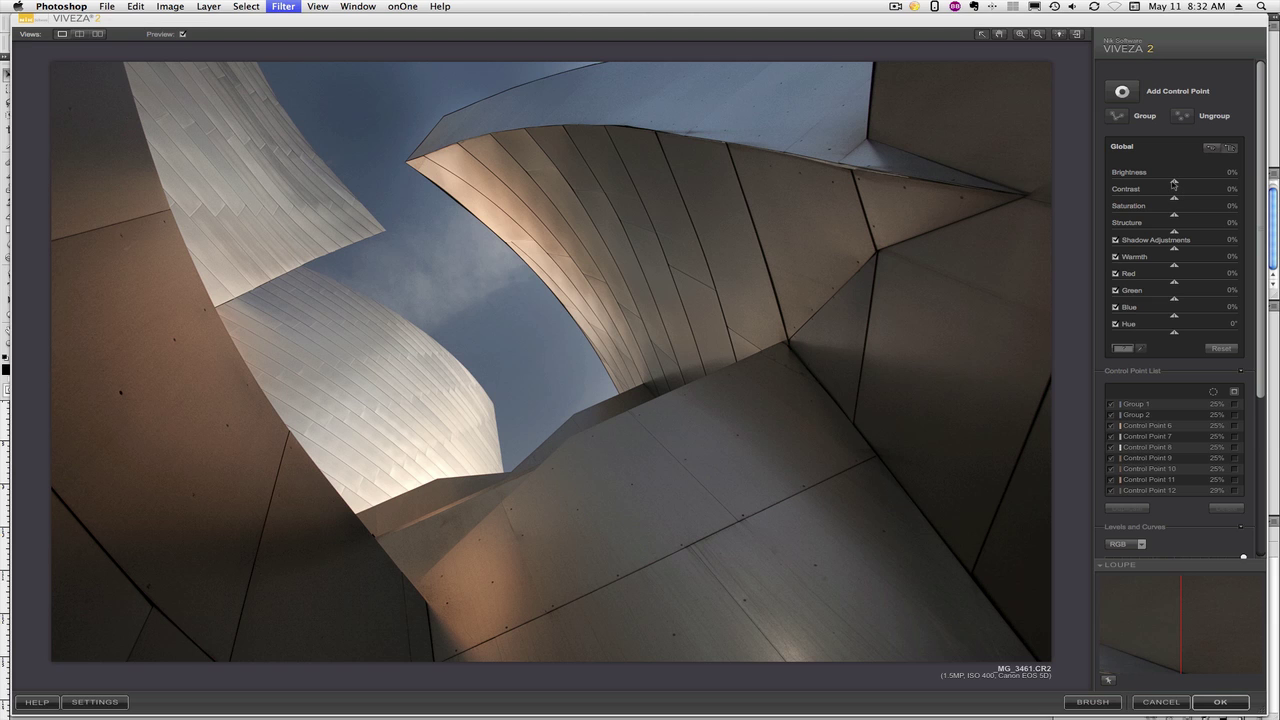
drag(1174, 183, 1172, 184)
drag(1174, 198, 1185, 232)
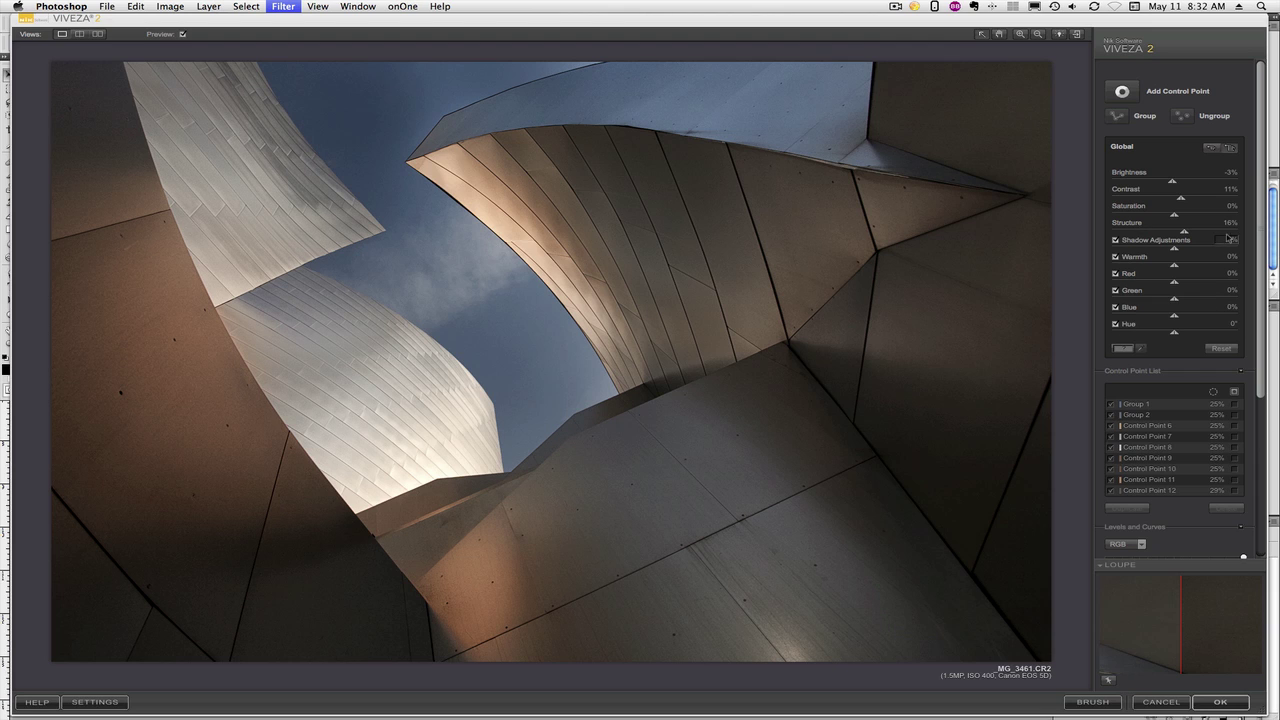
drag(1263, 274, 1255, 410)
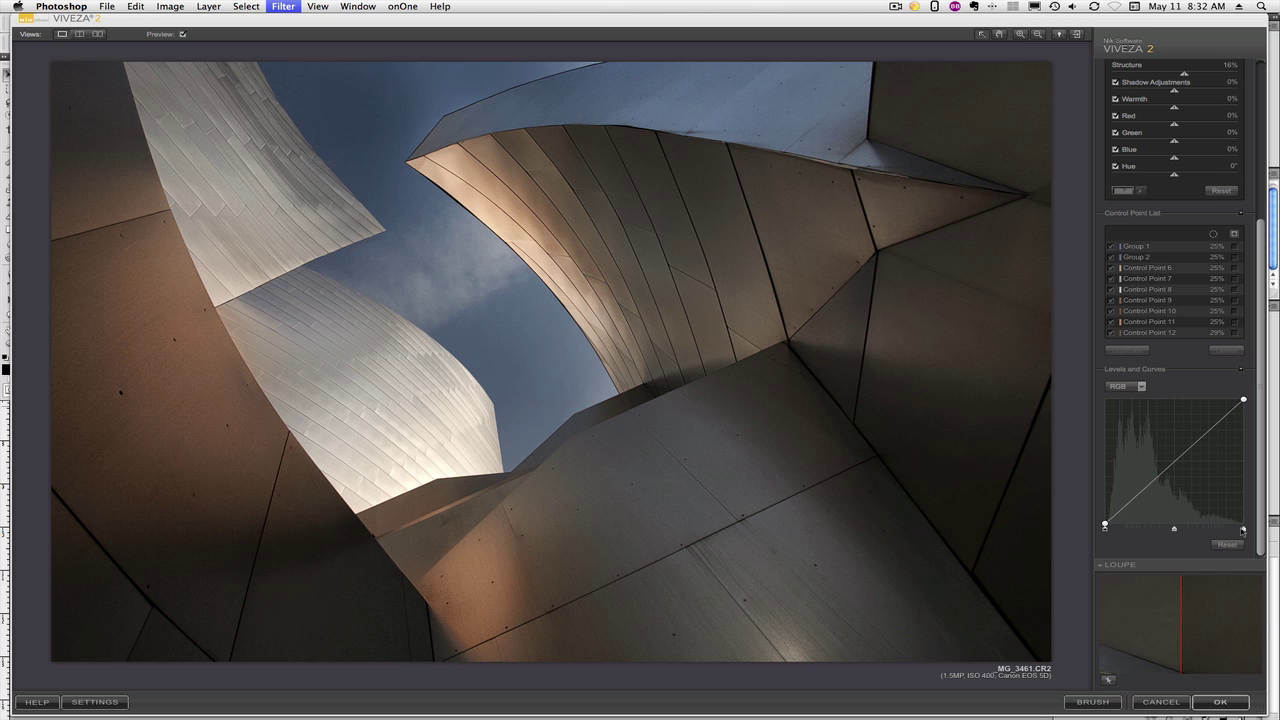
drag(1243, 531, 1243, 531)
click(1139, 495)
click(1202, 435)
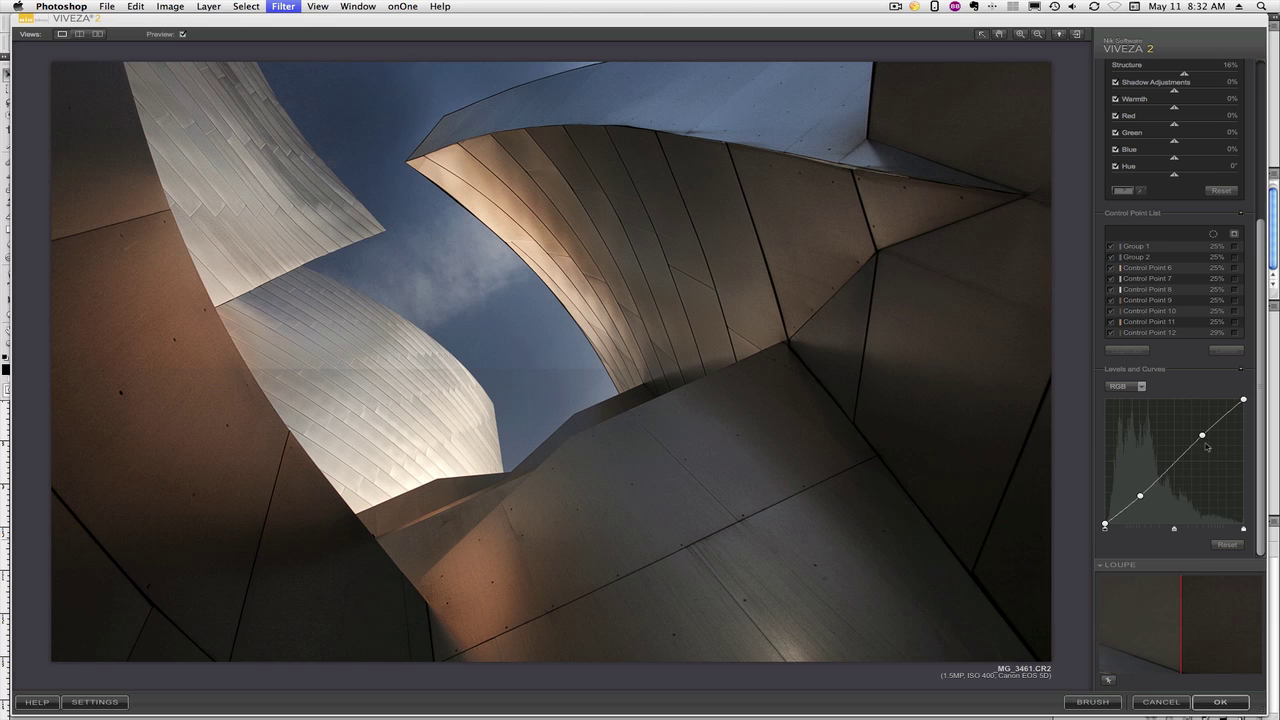
click(1228, 546)
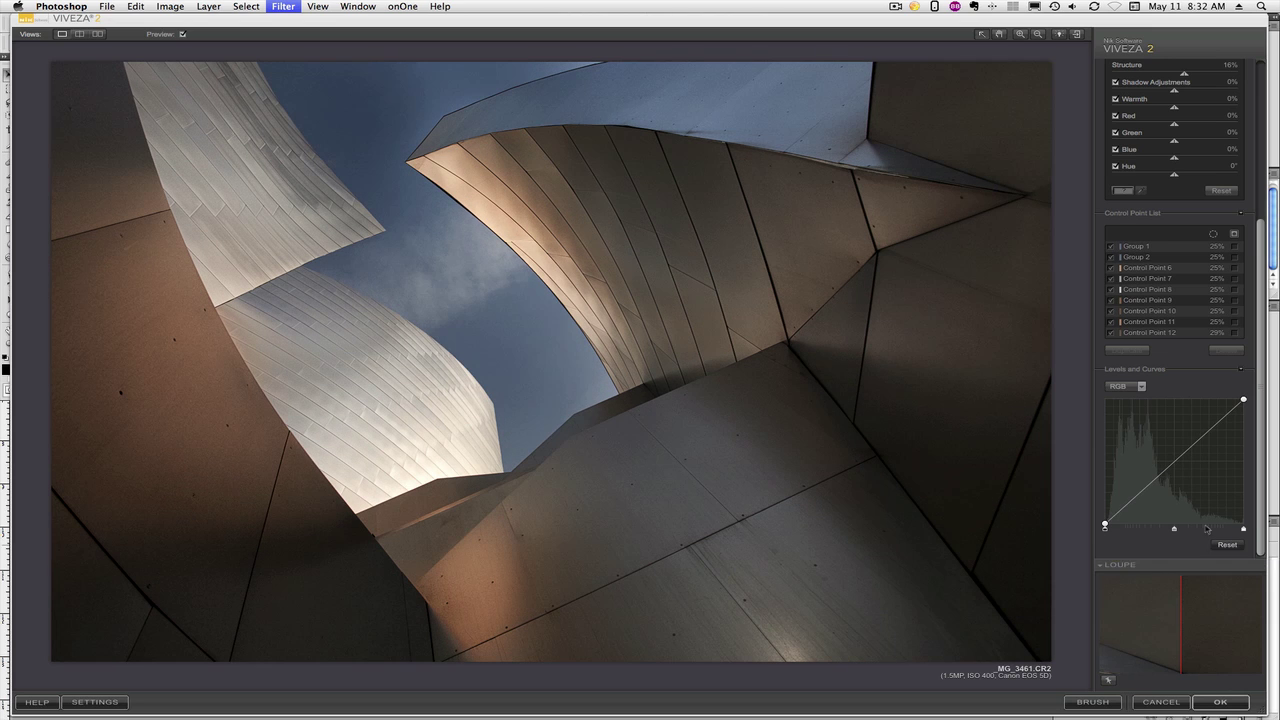
mouse_move(1087, 590)
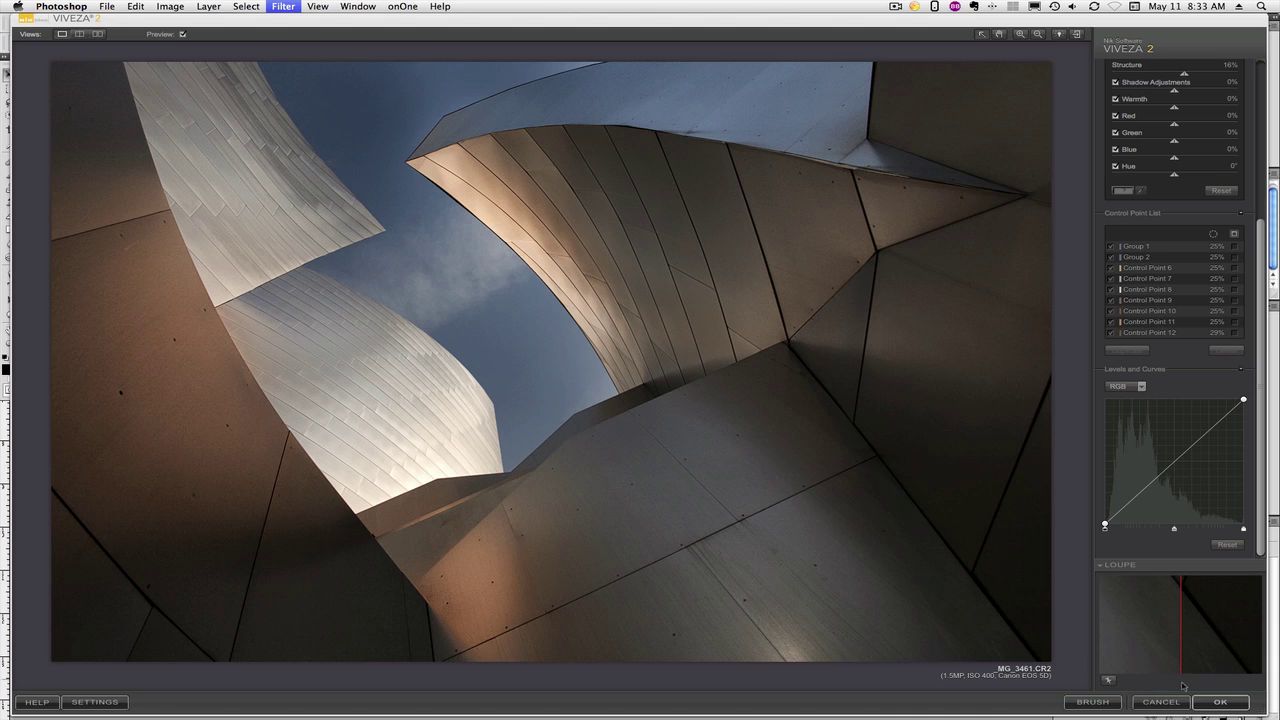
Apply the Viveza 2 edits, returning to Photoshop with a new Viveza 2 layer.
click(1217, 702)
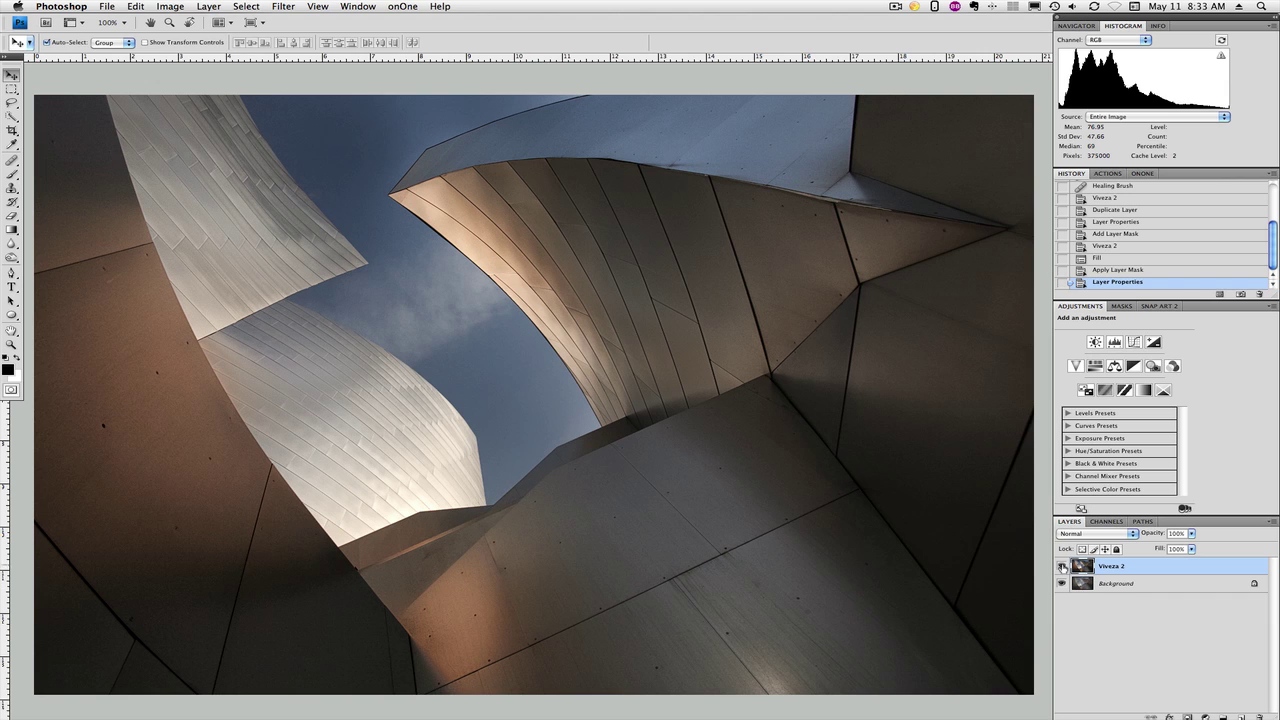
click(1062, 567)
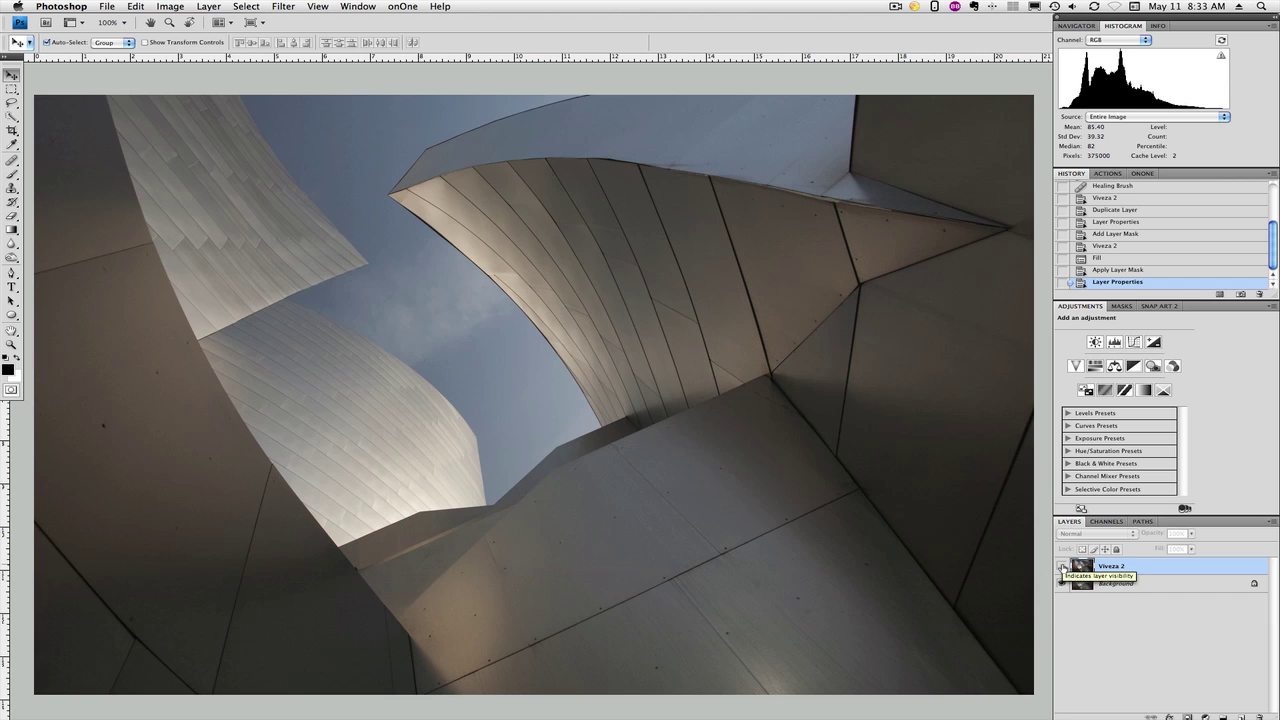
click(1062, 567)
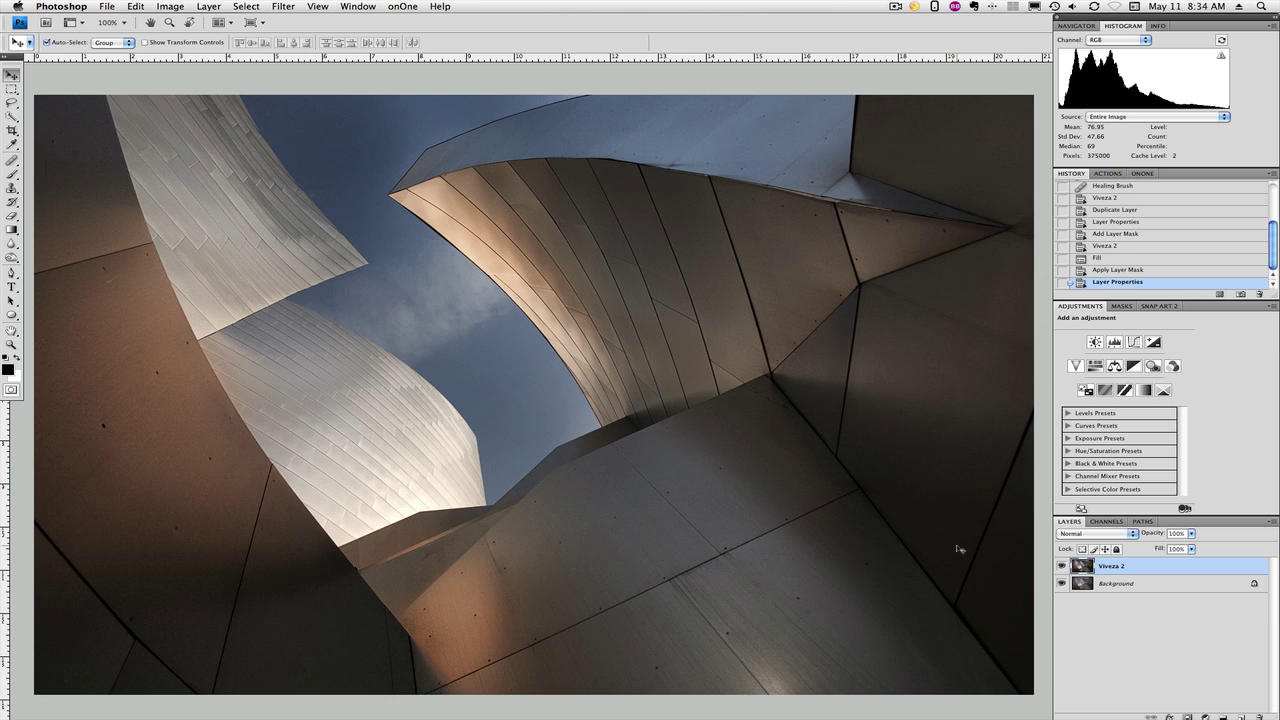
Merge the visible layers with Cmd+Shift+Option+E, then preview Unsharp Mask and cancel it.
key(super+shift+e)
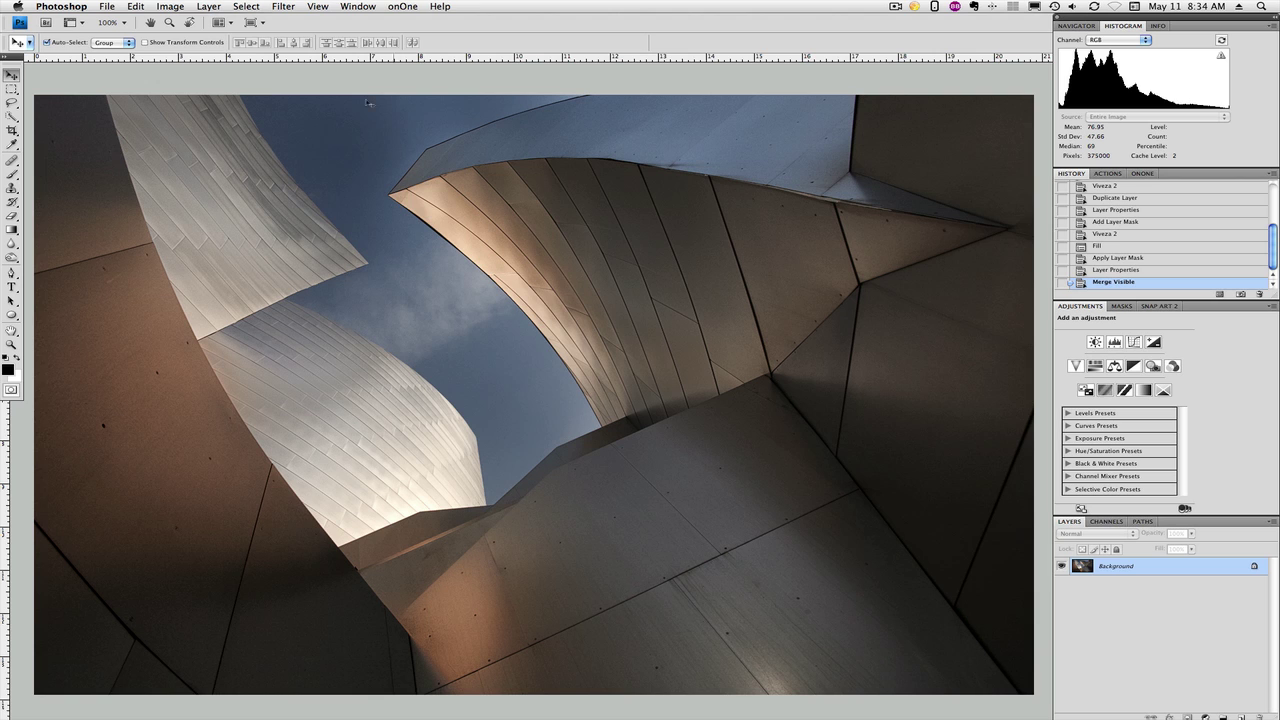
click(284, 7)
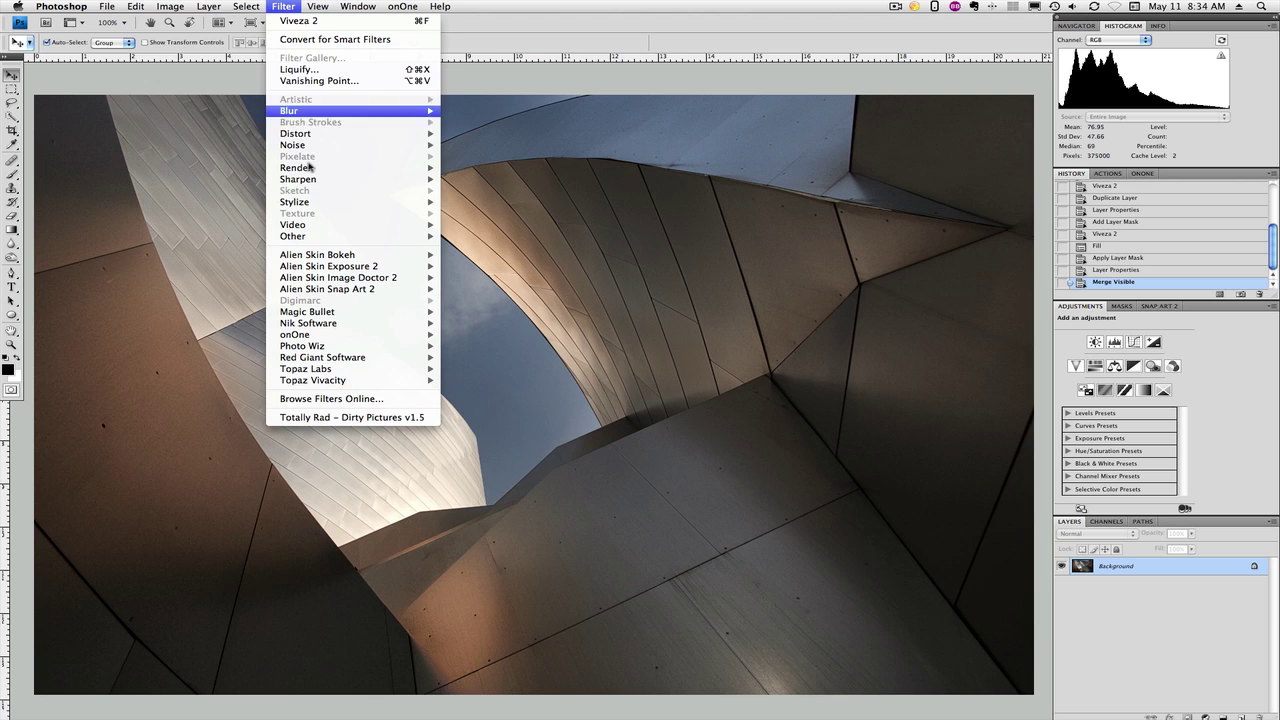
mouse_move(310, 182)
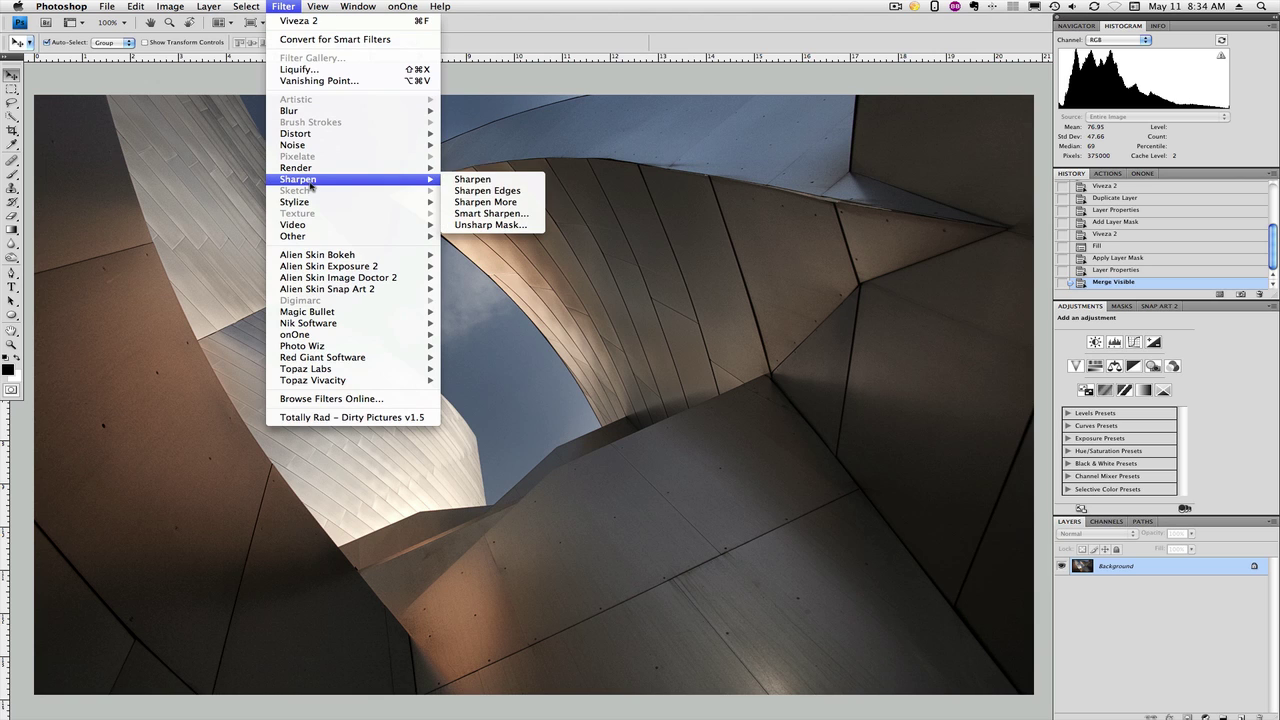
click(482, 226)
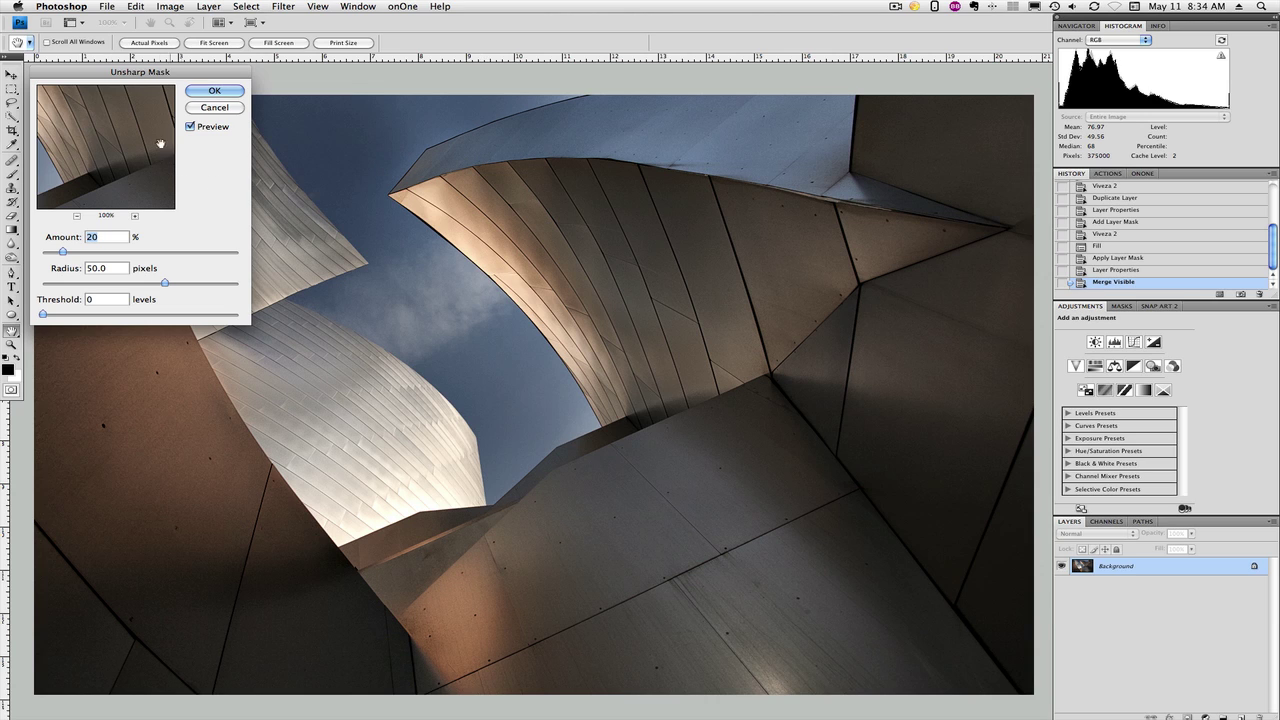
click(190, 127)
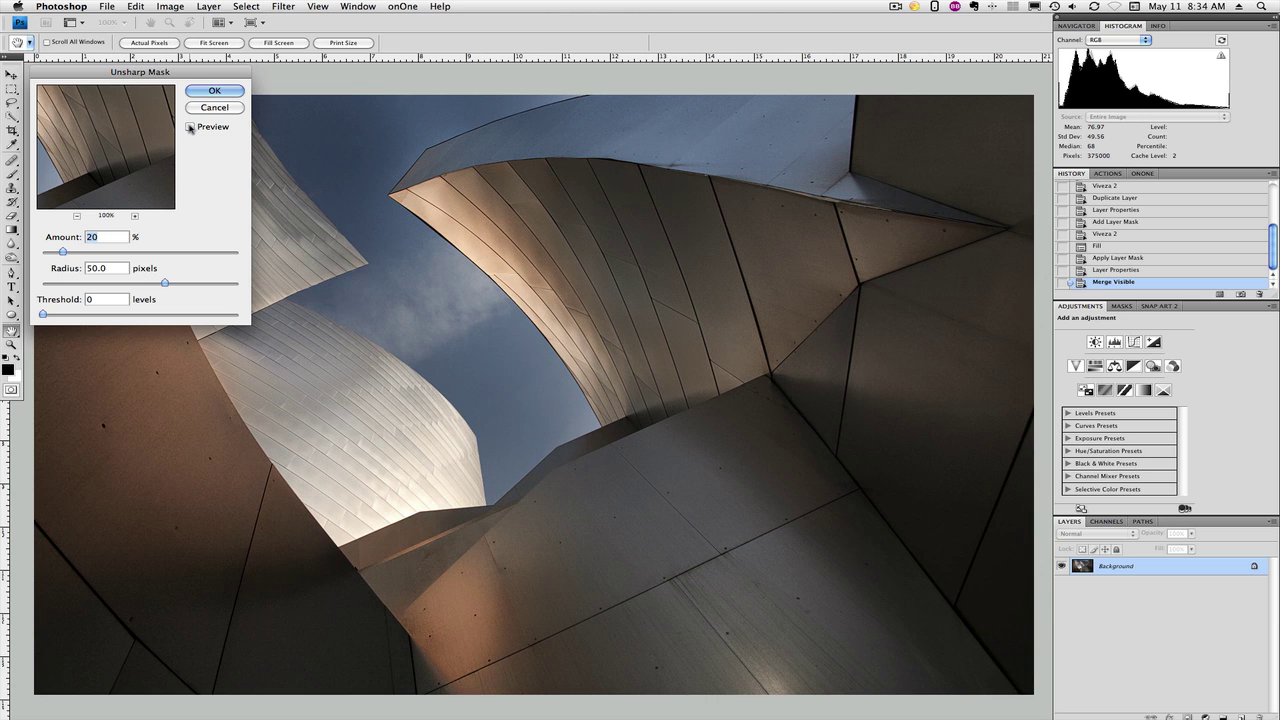
click(190, 127)
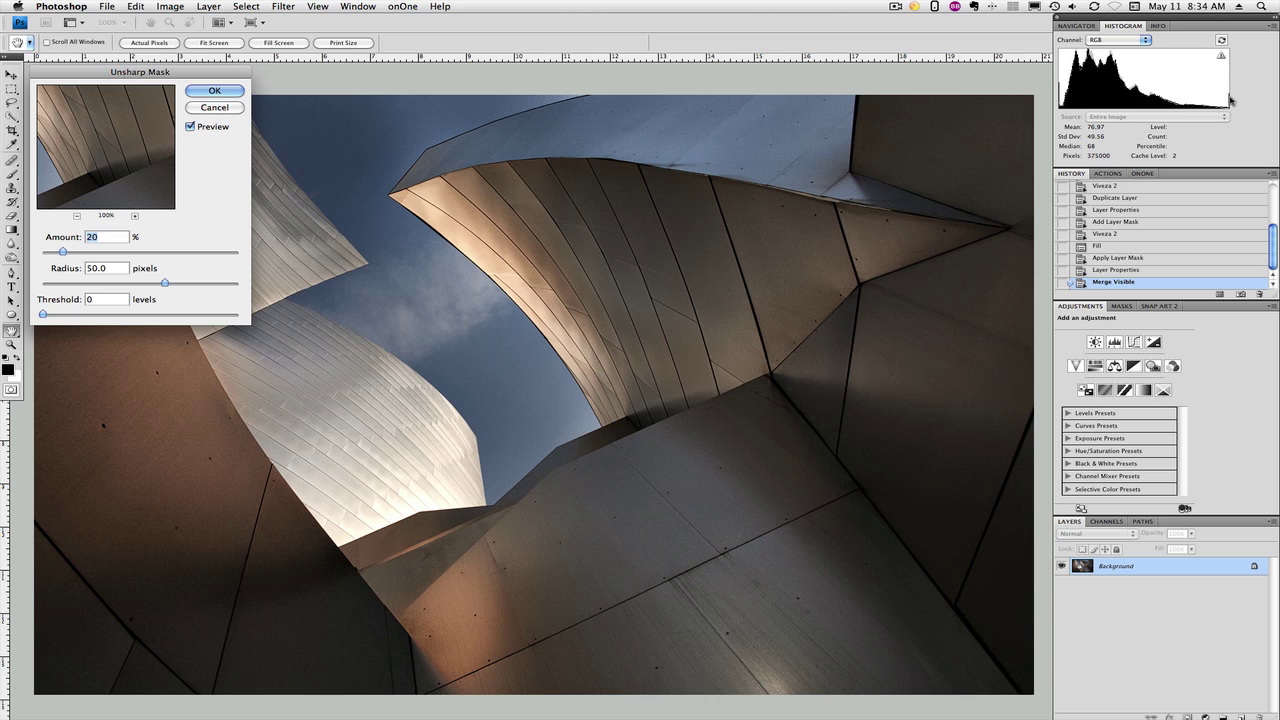
mouse_move(1208, 101)
click(208, 107)
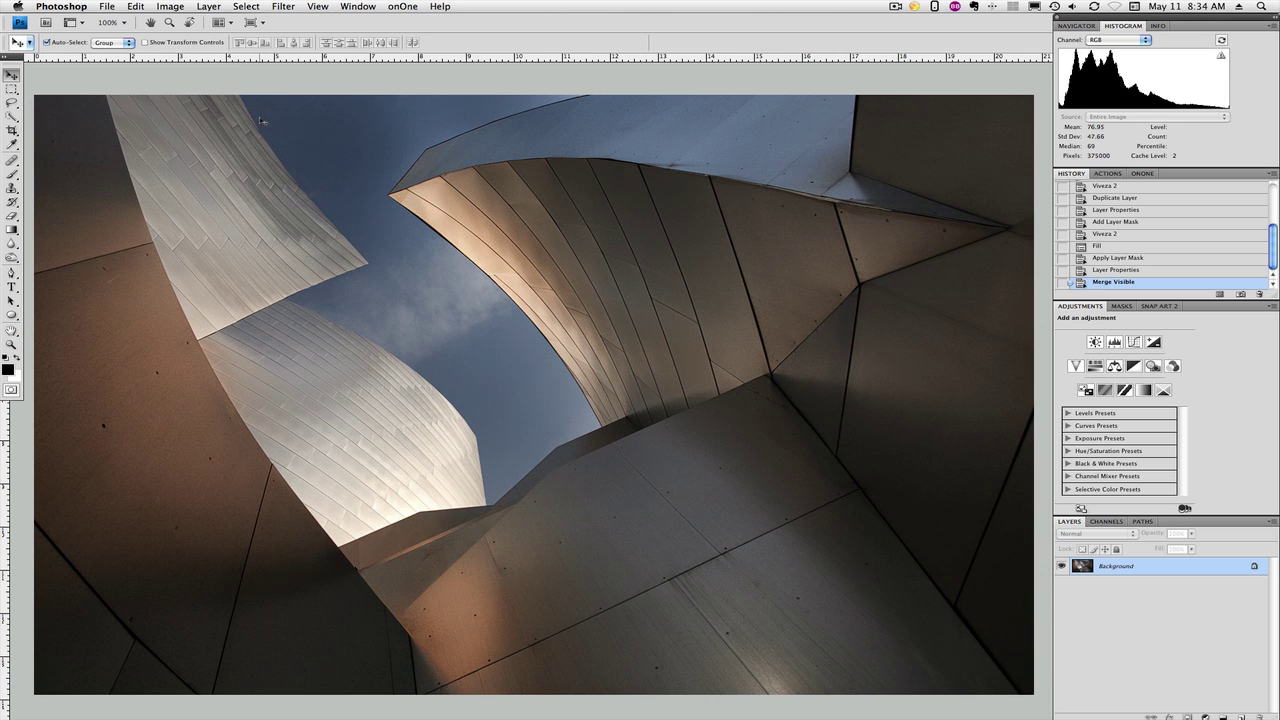
Duplicate the image to a masked Layer 1 and apply Unsharp Mask at 20%, 50 px, threshold 0.
key(super+j)
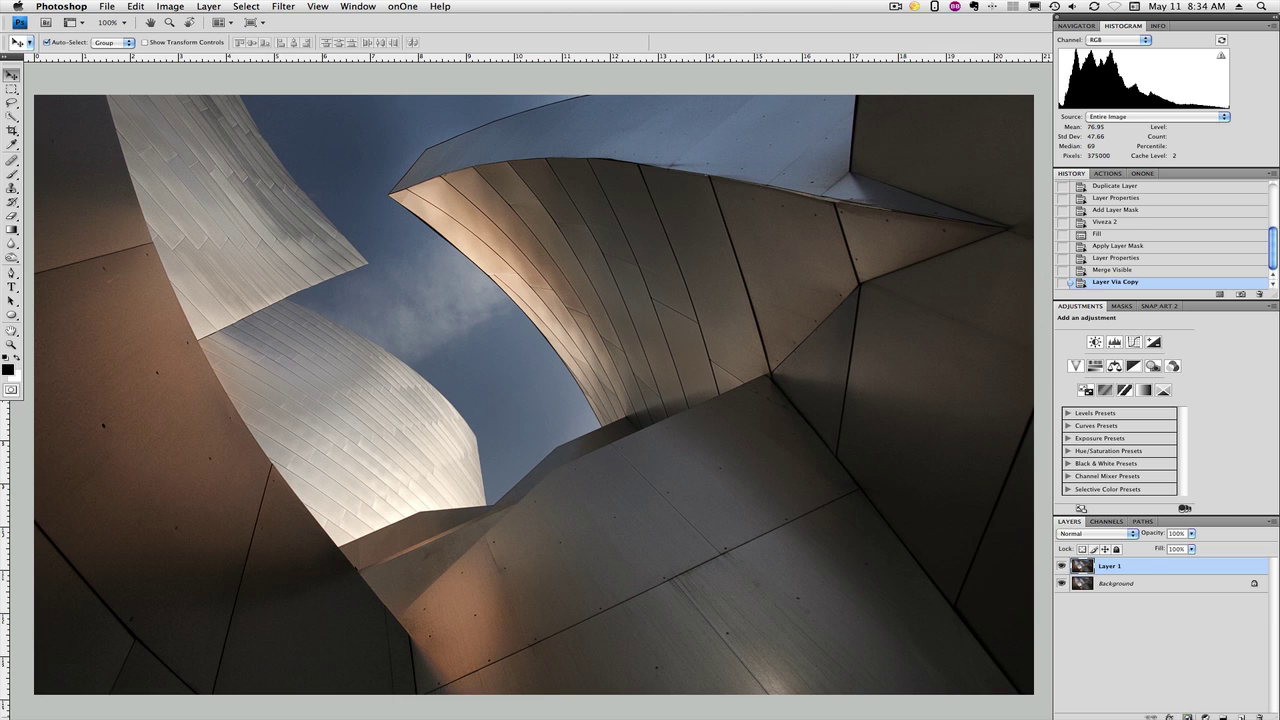
click(1187, 716)
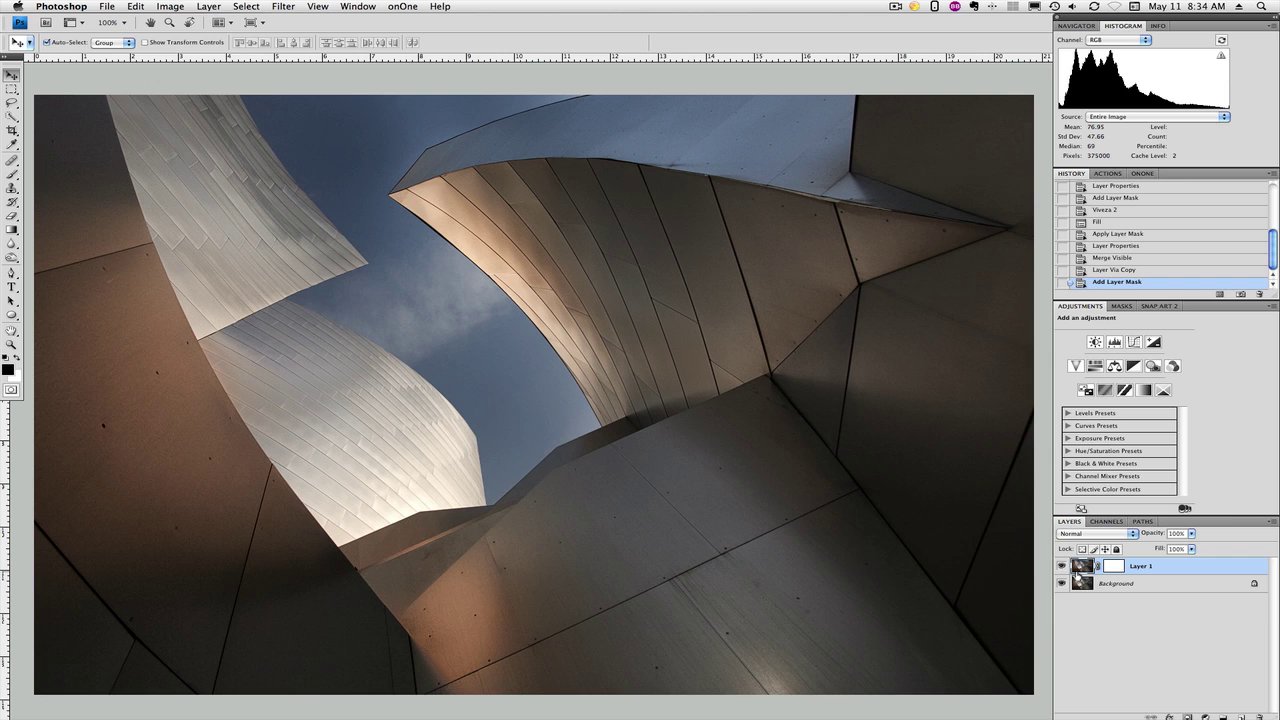
click(282, 7)
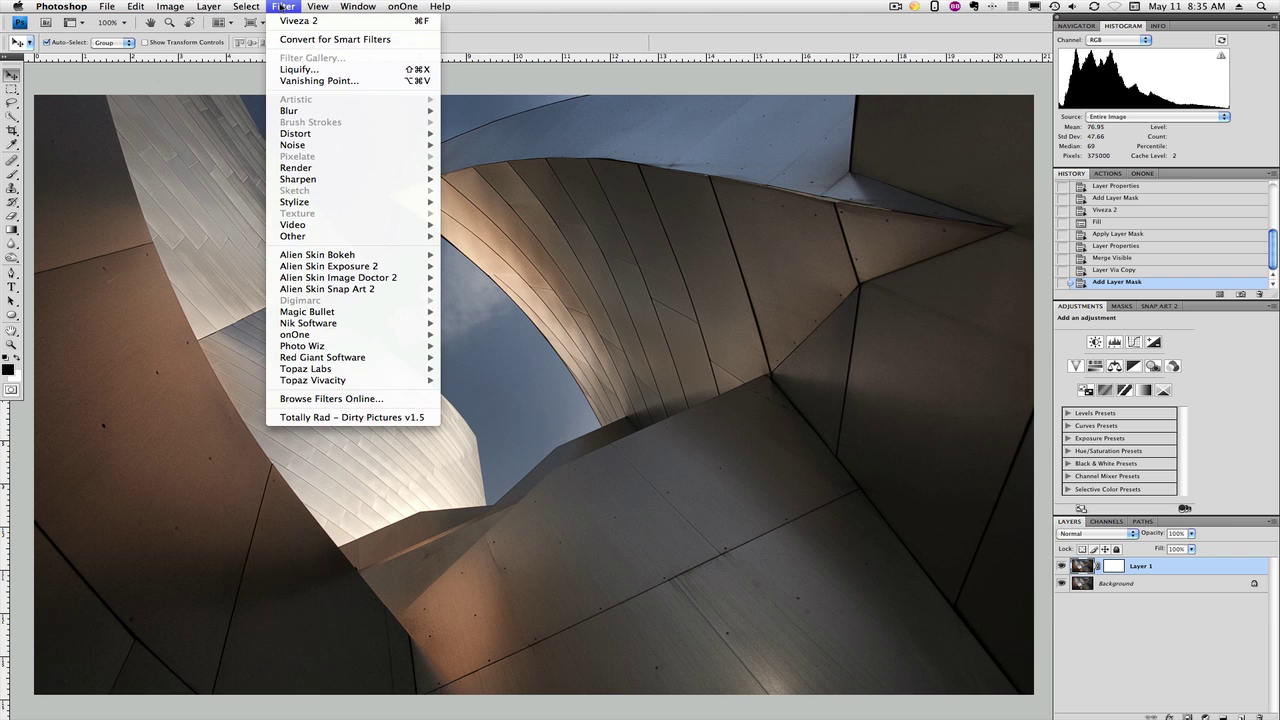
mouse_move(320, 183)
click(470, 231)
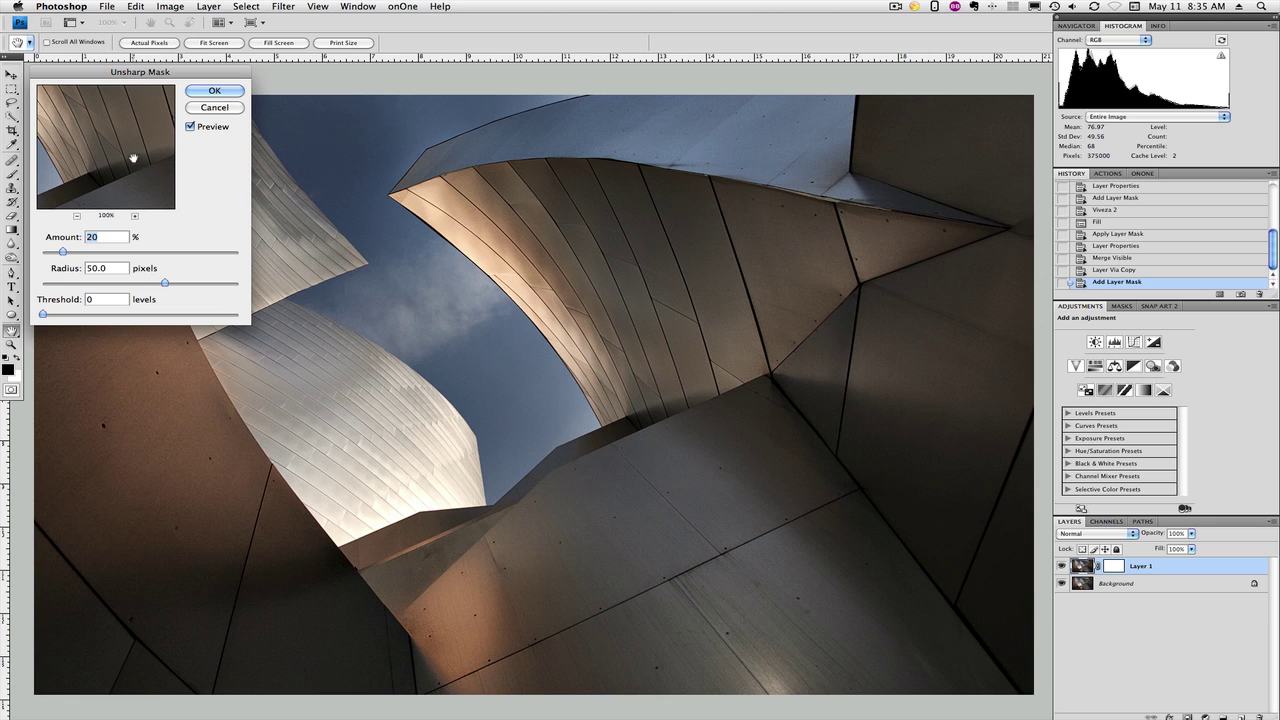
click(200, 98)
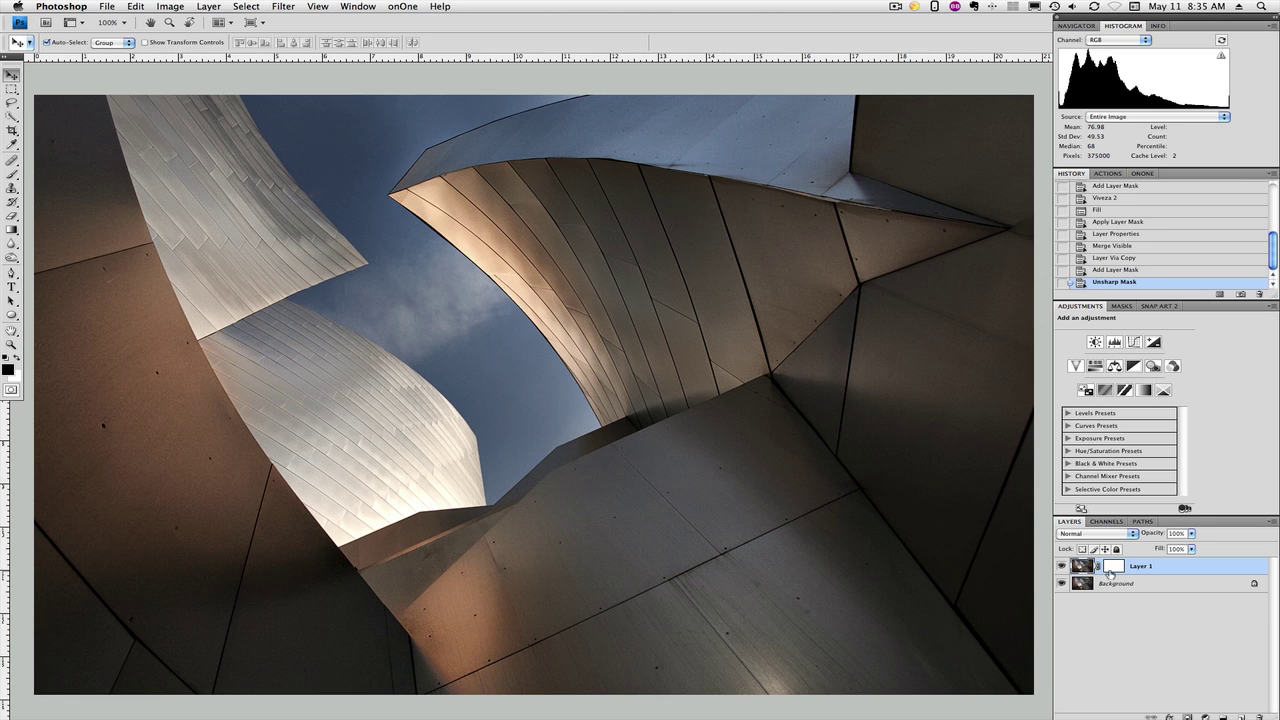
Paint black with the Brush on Layer 1's mask near the lower curved panel's edge.
click(1113, 566)
key(b)
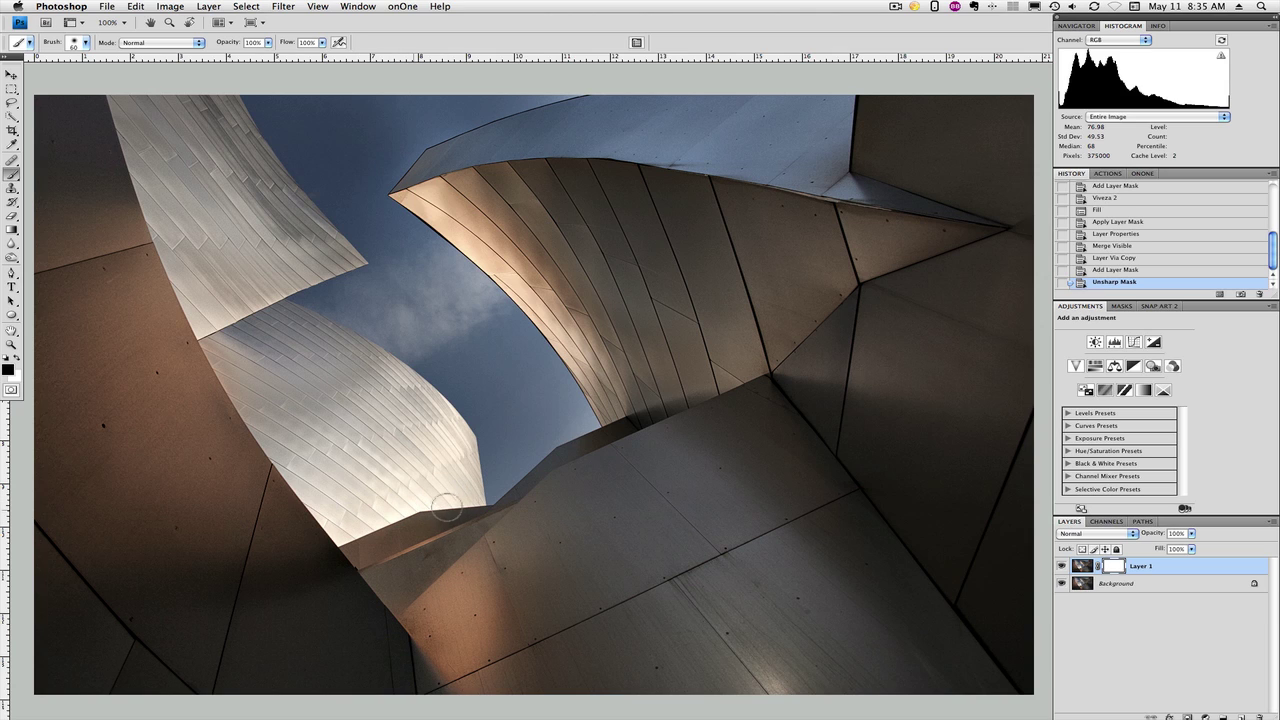
click(449, 509)
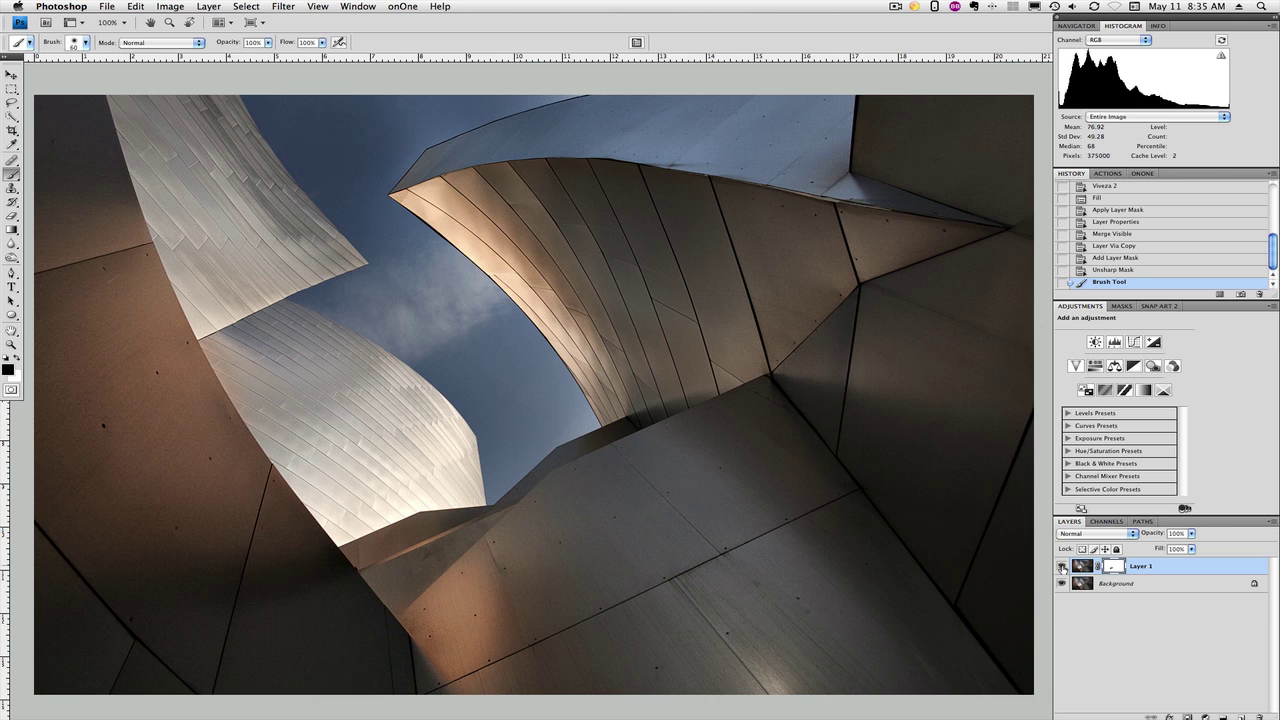
click(1062, 567)
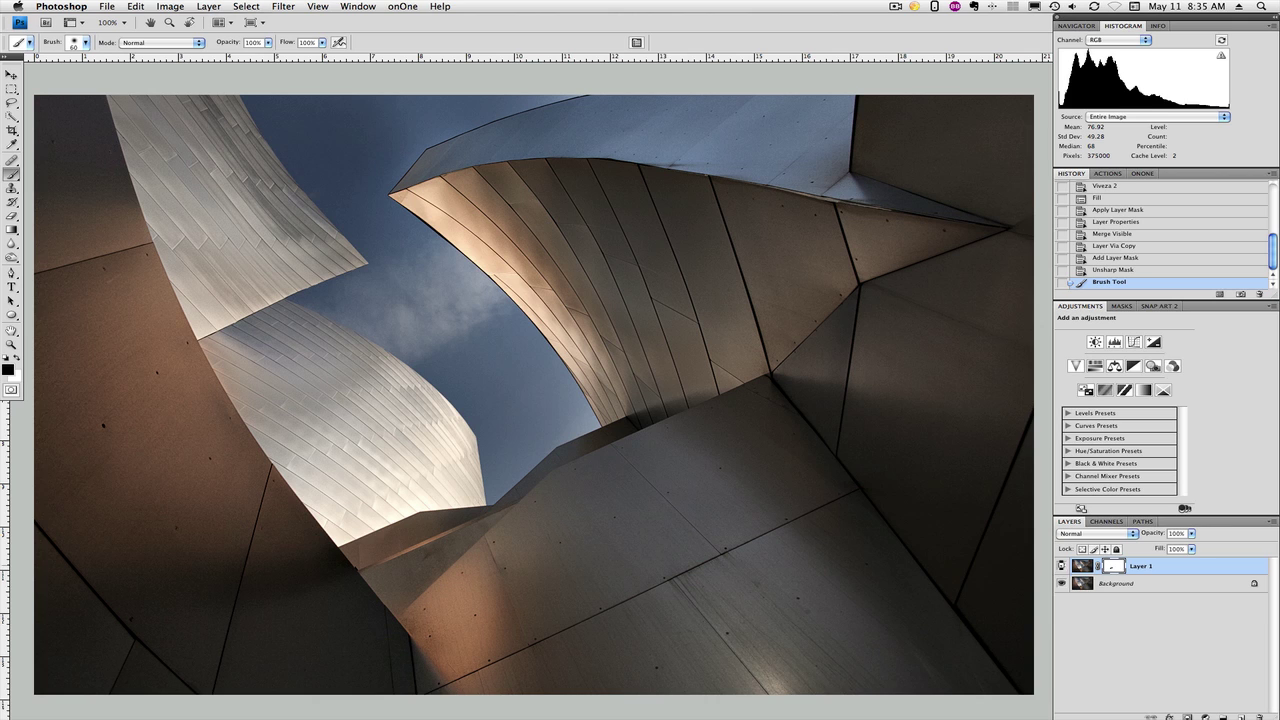
click(1061, 567)
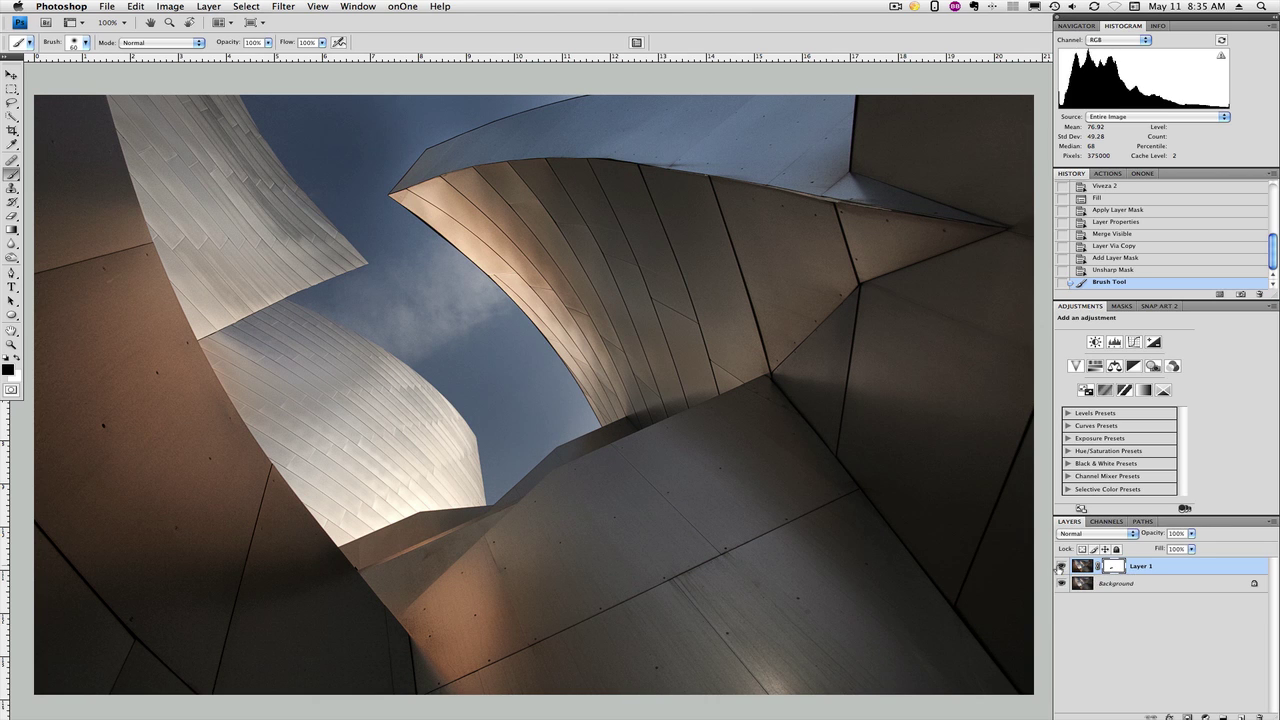